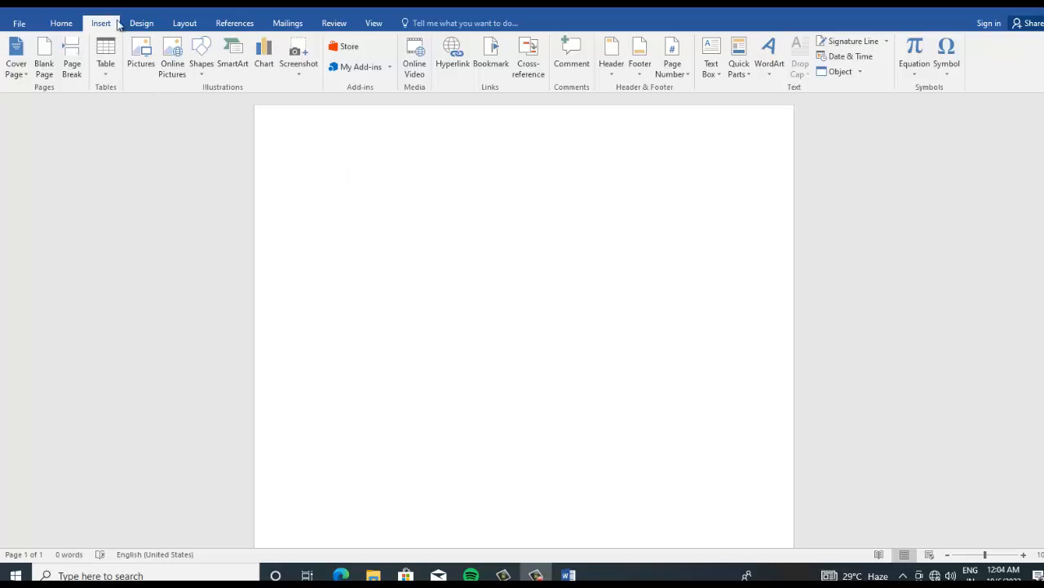
- Insert the built-in Whisp cover page into the blank document
left_click(23, 75)
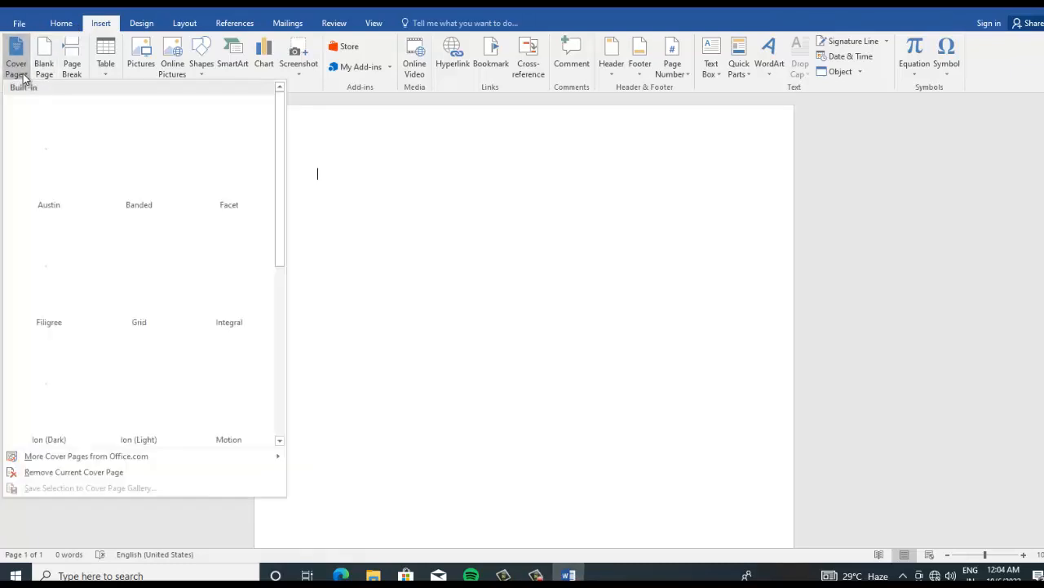
scroll(286, 238, "down", 1)
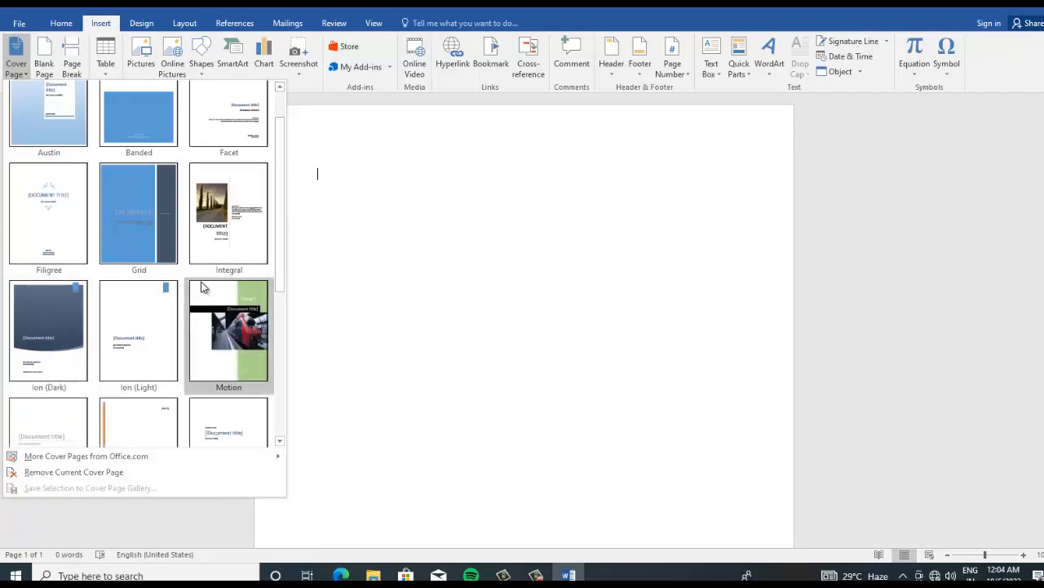
left_click_drag(282, 204, 78, 376)
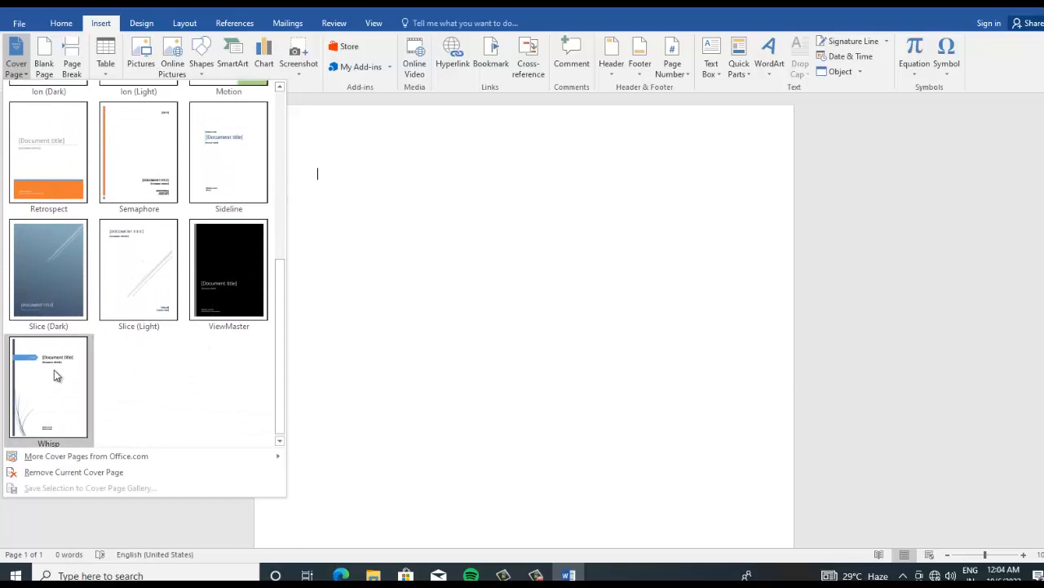
left_click(43, 384)
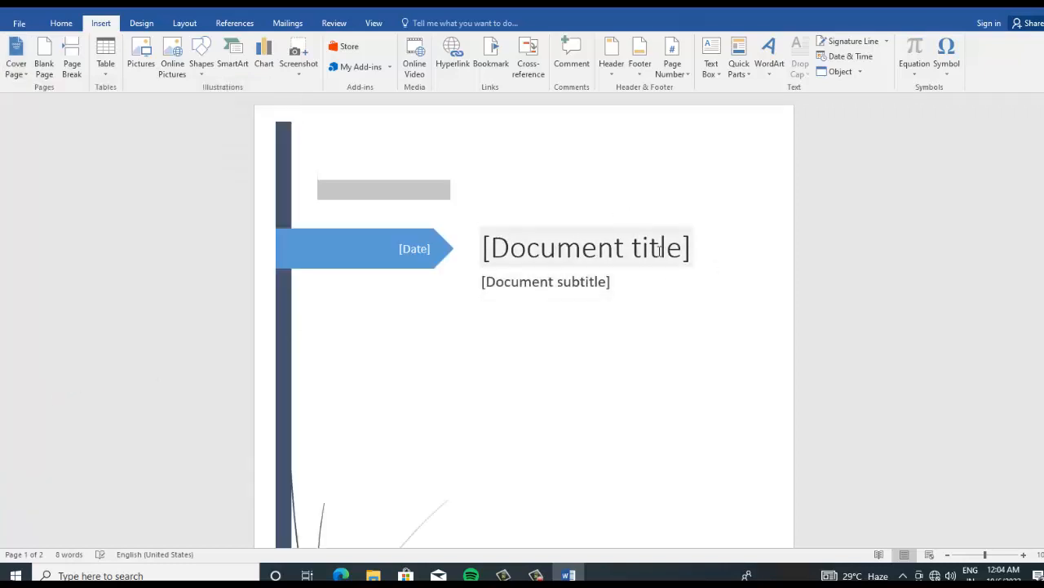
- Set the cover page's document title to "Computer book"
left_click(678, 250)
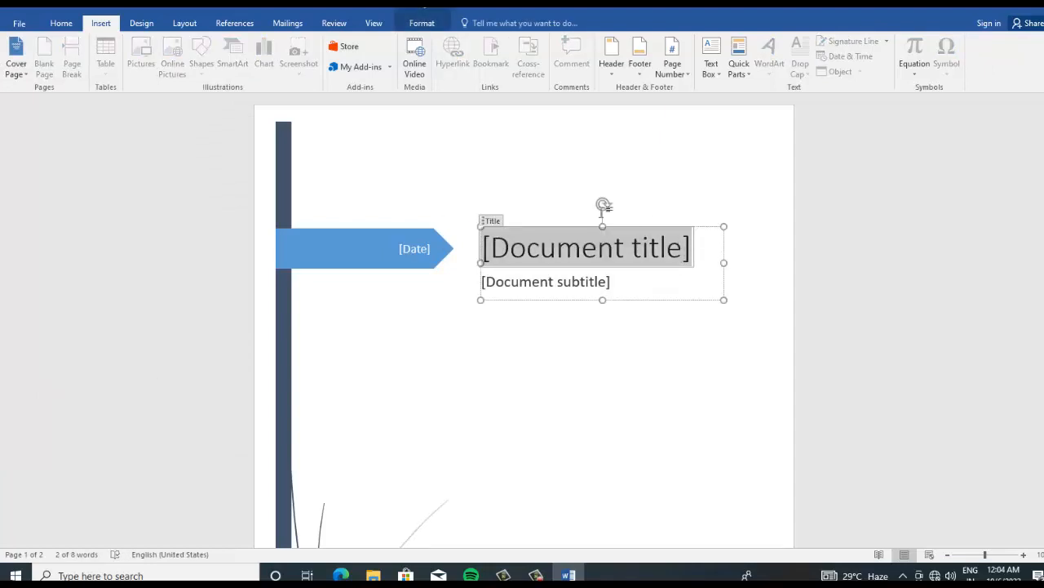
type("comp")
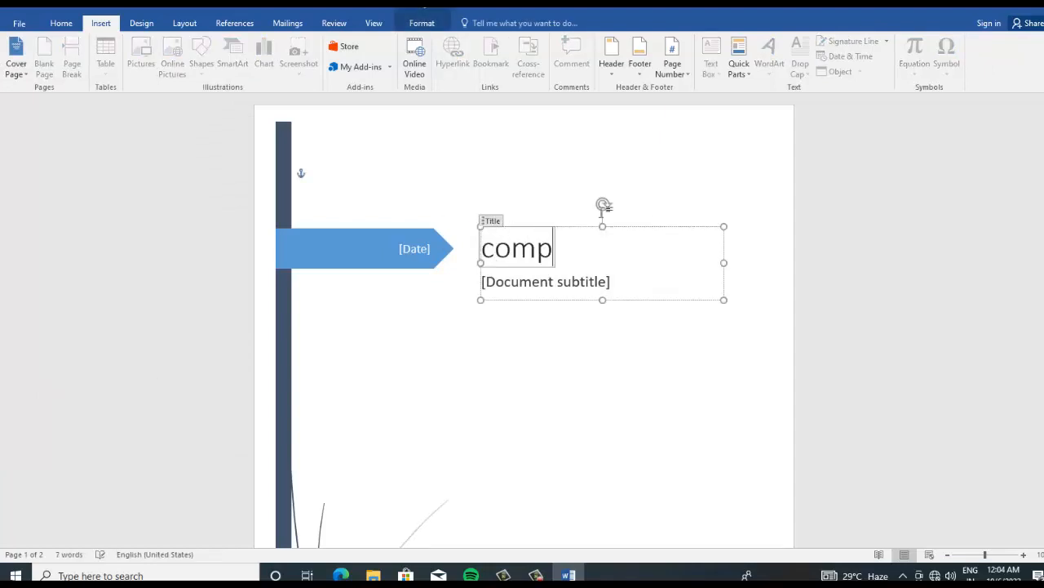
type("uter ")
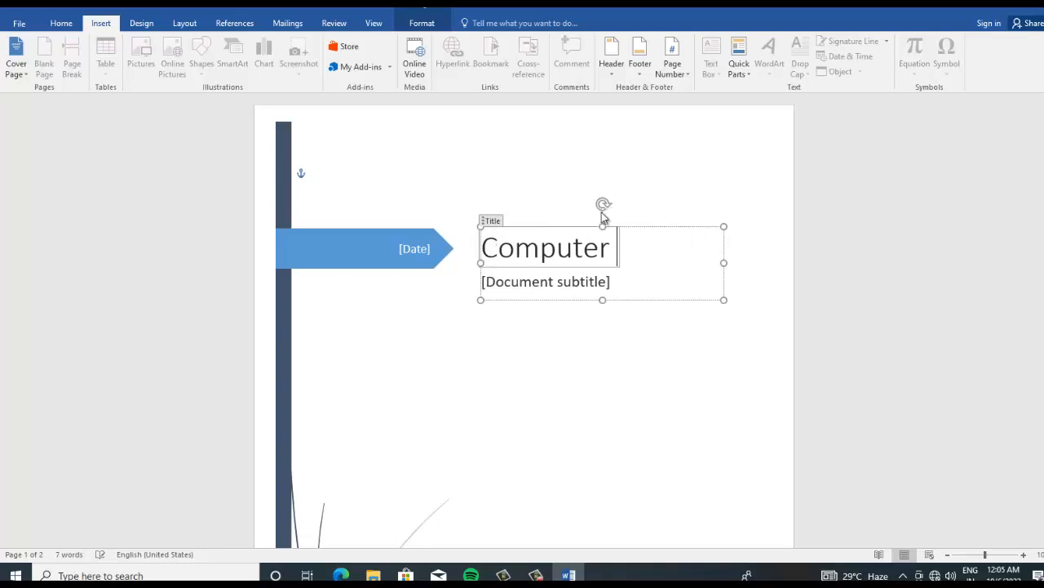
type("book")
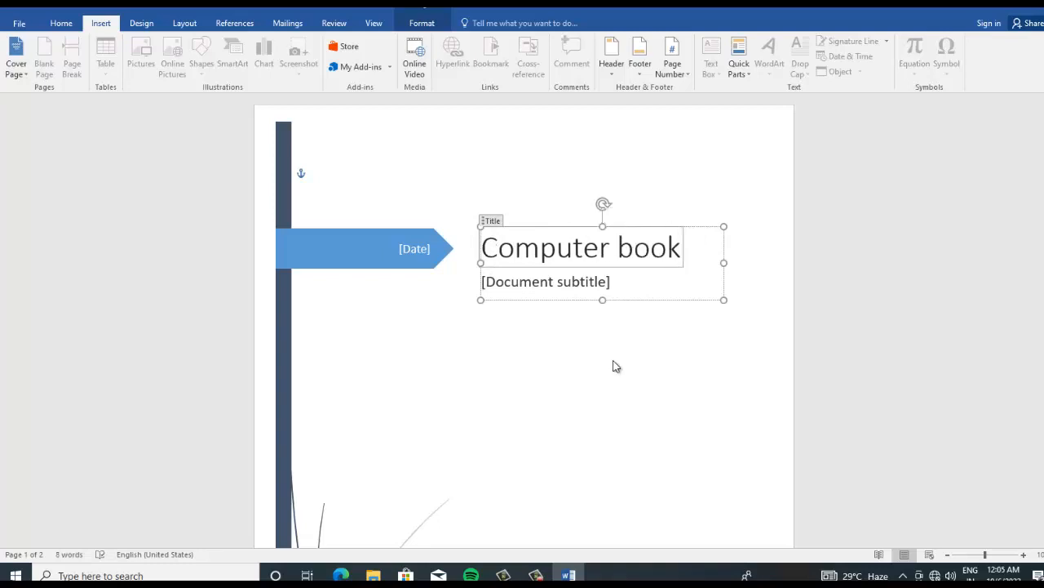
left_click(645, 288)
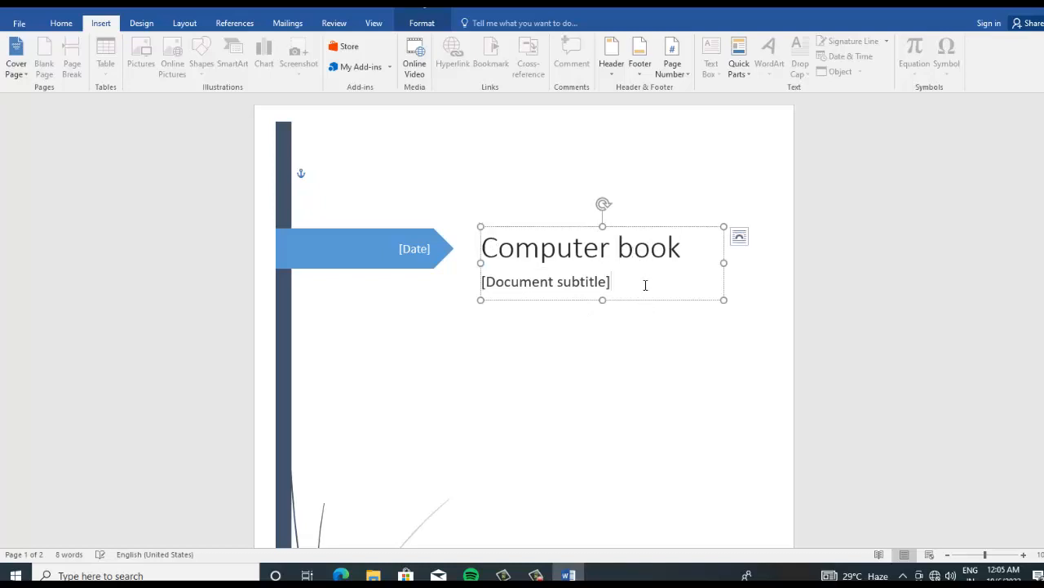
- Insert a blank page at the start of the empty page that follows the cover page
scroll(634, 317, "down", 5)
scroll(632, 330, "down", 8)
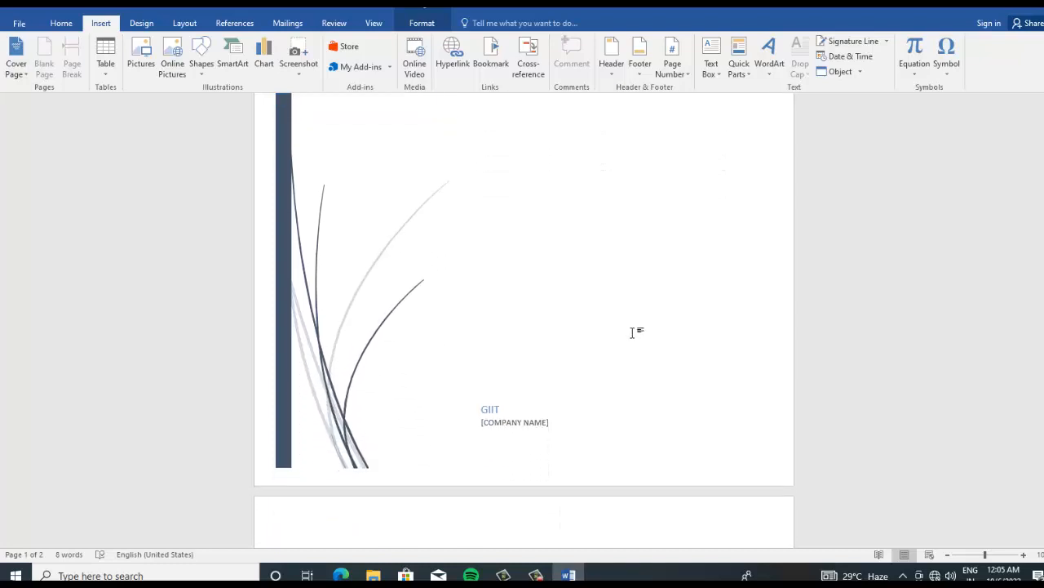
scroll(627, 346, "down", 2)
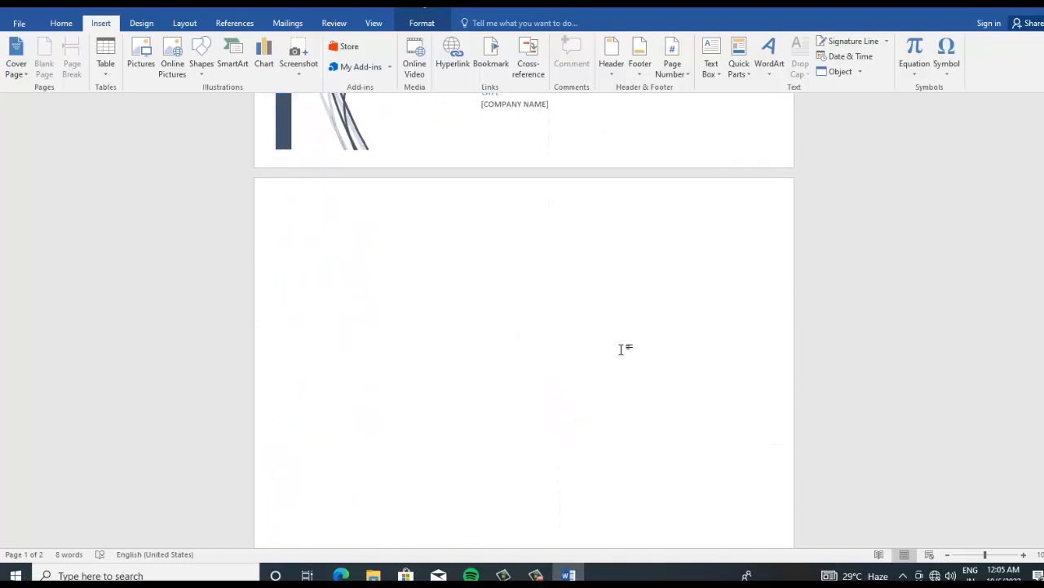
scroll(604, 354, "up", 6)
scroll(601, 361, "up", 9)
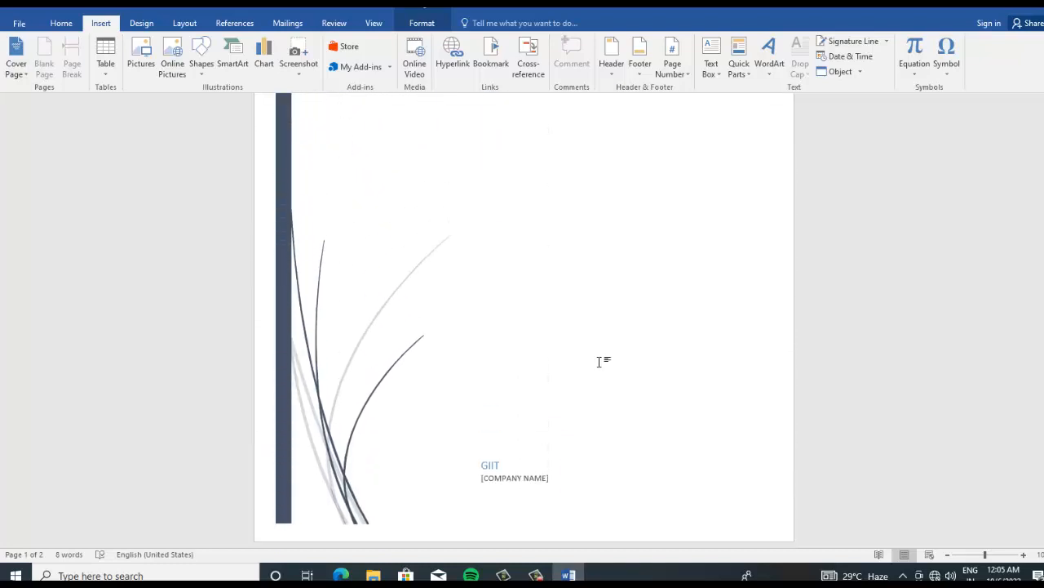
scroll(595, 376, "down", 5)
scroll(592, 389, "down", 7)
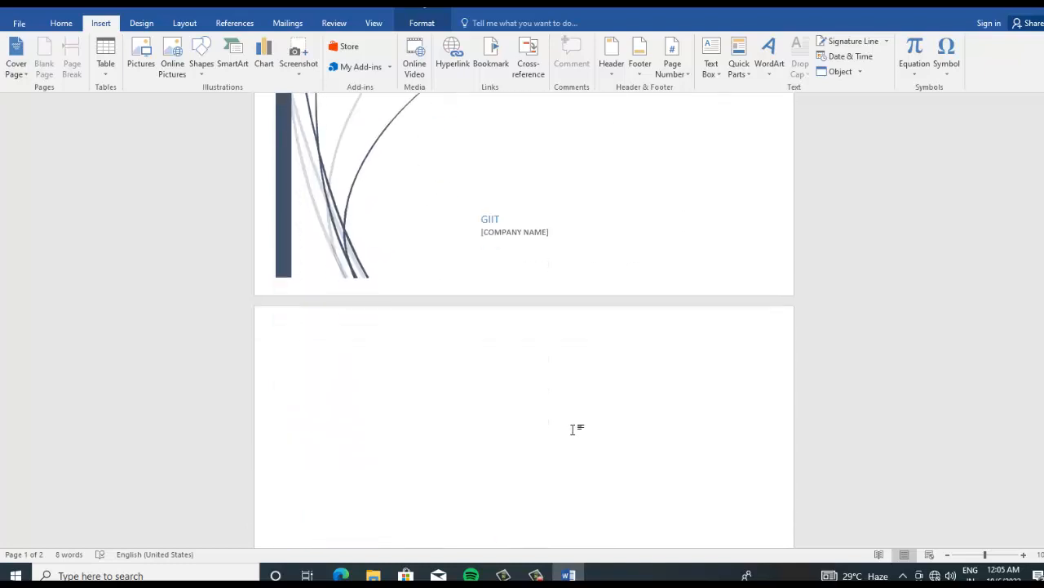
left_click(380, 373)
left_click(45, 67)
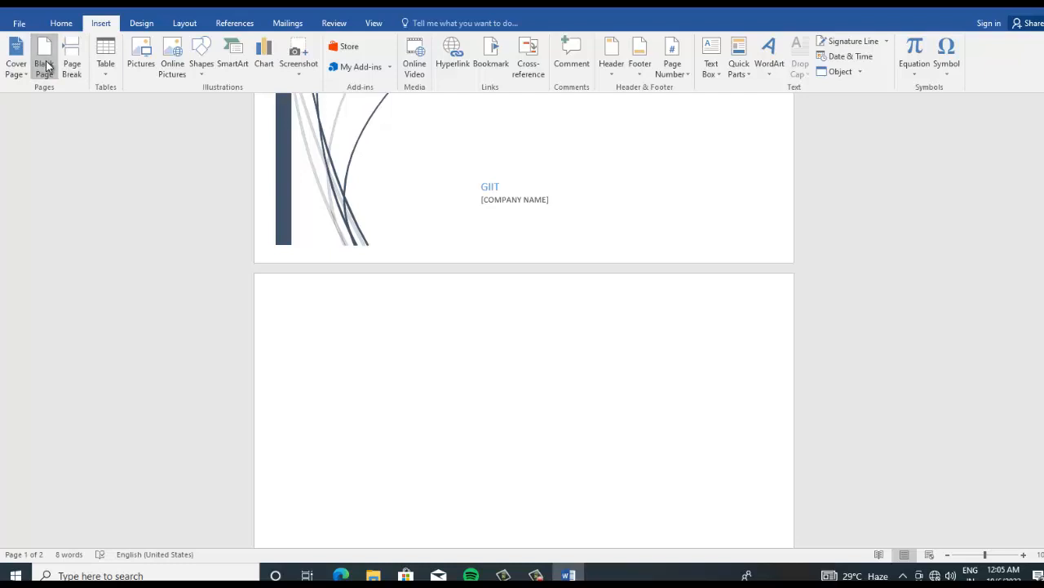
- Generate sample paragraphs on the empty page after the cover with the =rand() function
scroll(685, 345, "up", 10)
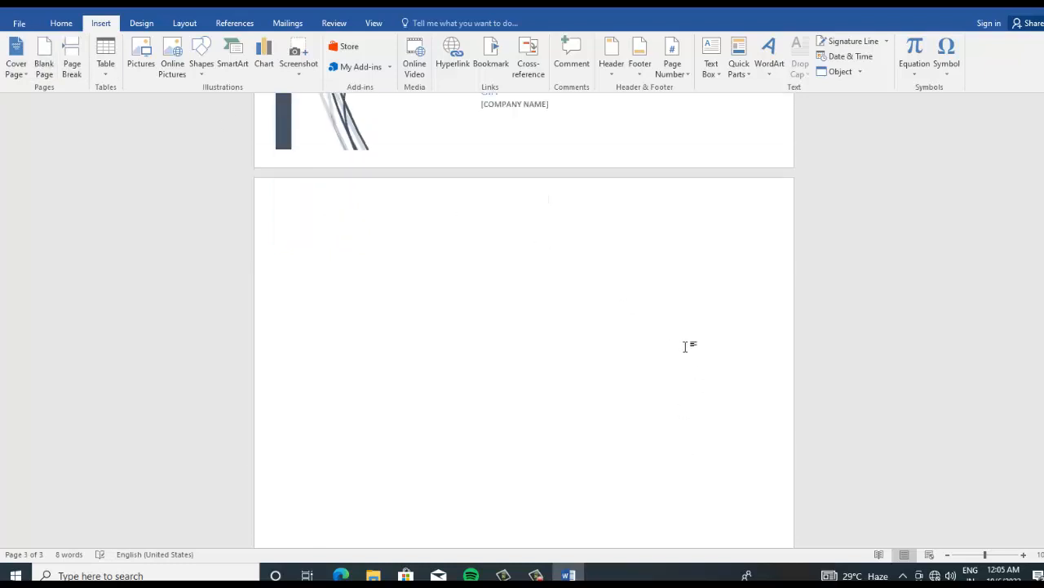
scroll(685, 346, "down", 2)
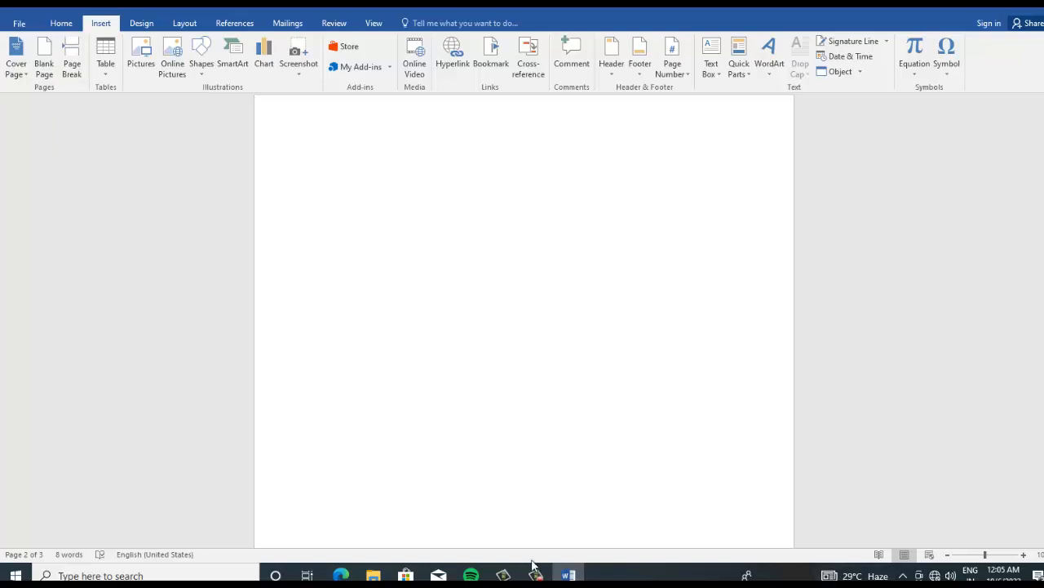
scroll(503, 364, "up", 3)
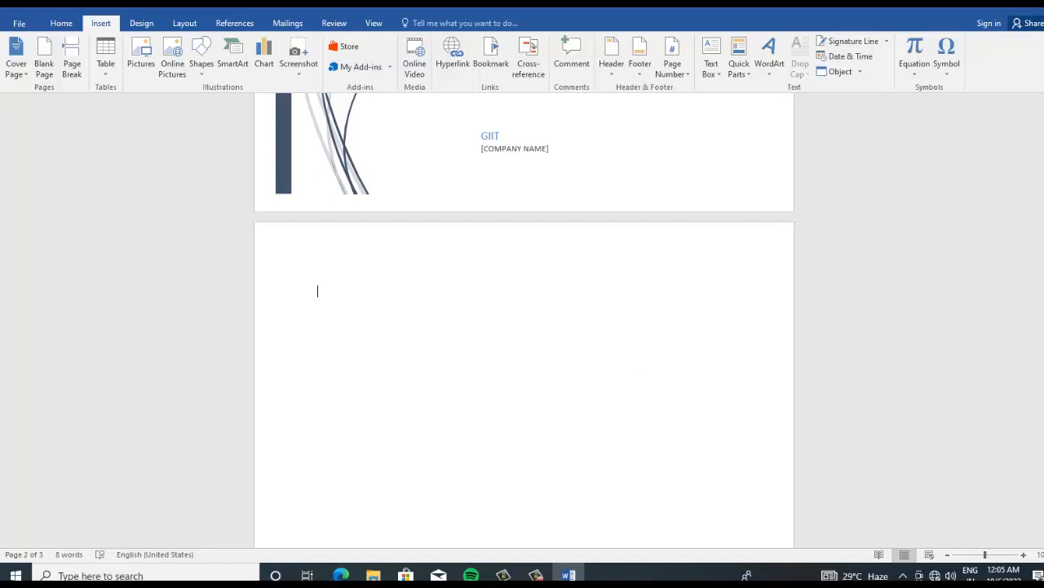
type("=rand()")
key("Return")
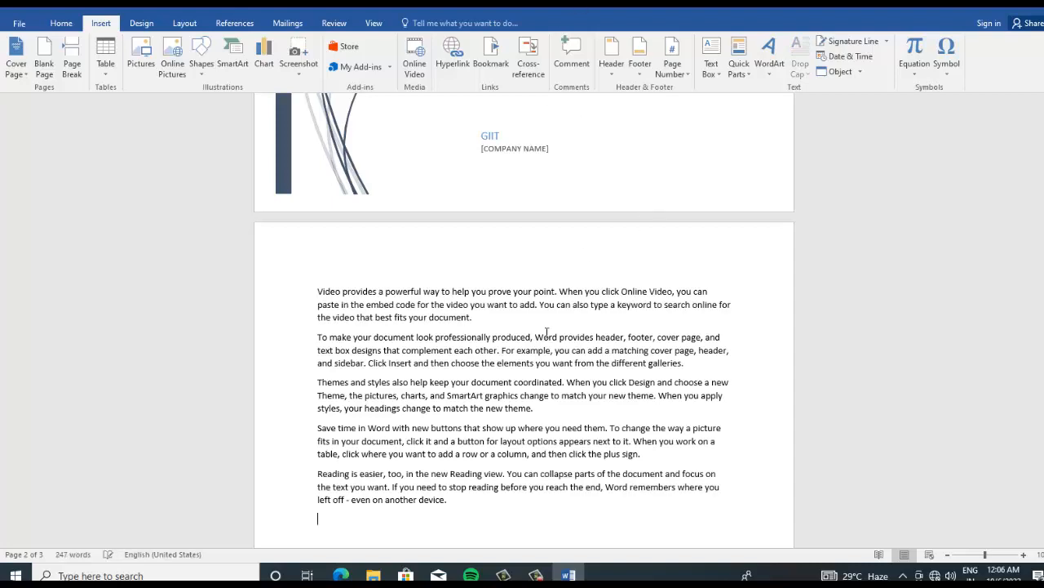
- Insert a page break after the third sample paragraph, which ends with "match the new theme."
scroll(610, 374, "down", 3)
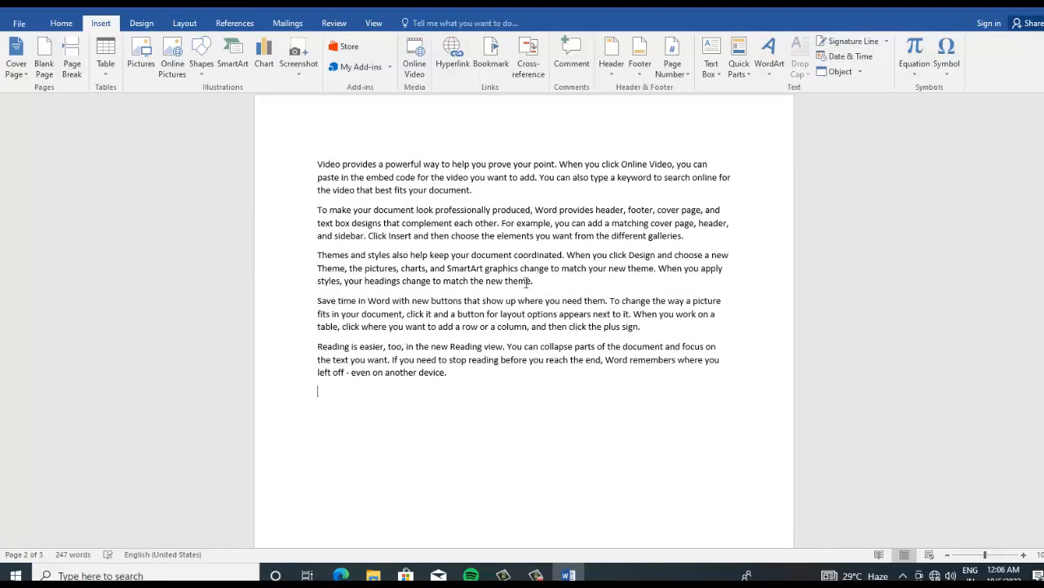
left_click(536, 282)
left_click(72, 68)
scroll(446, 427, "down", 5)
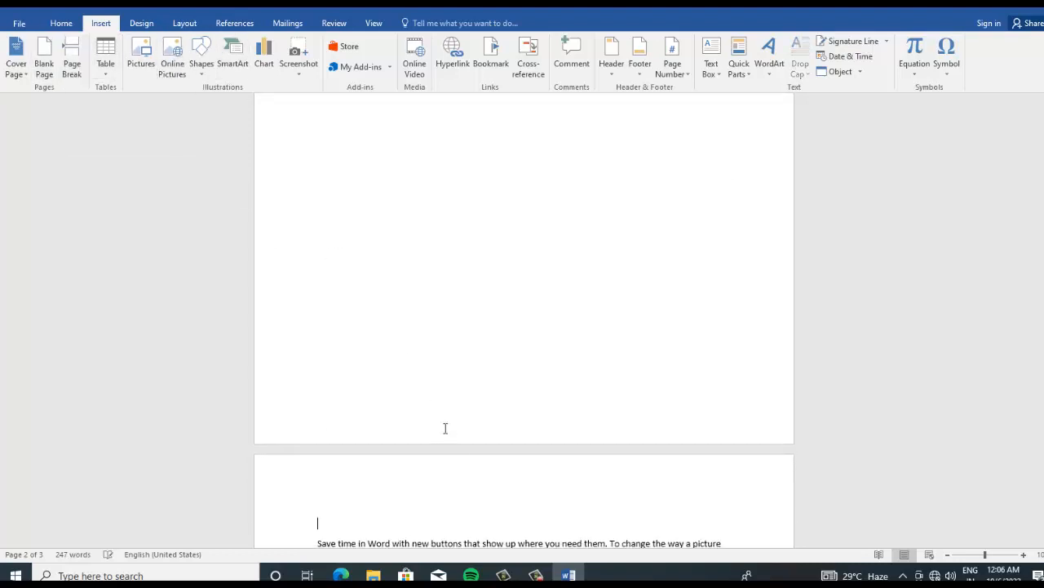
scroll(483, 465, "down", 1)
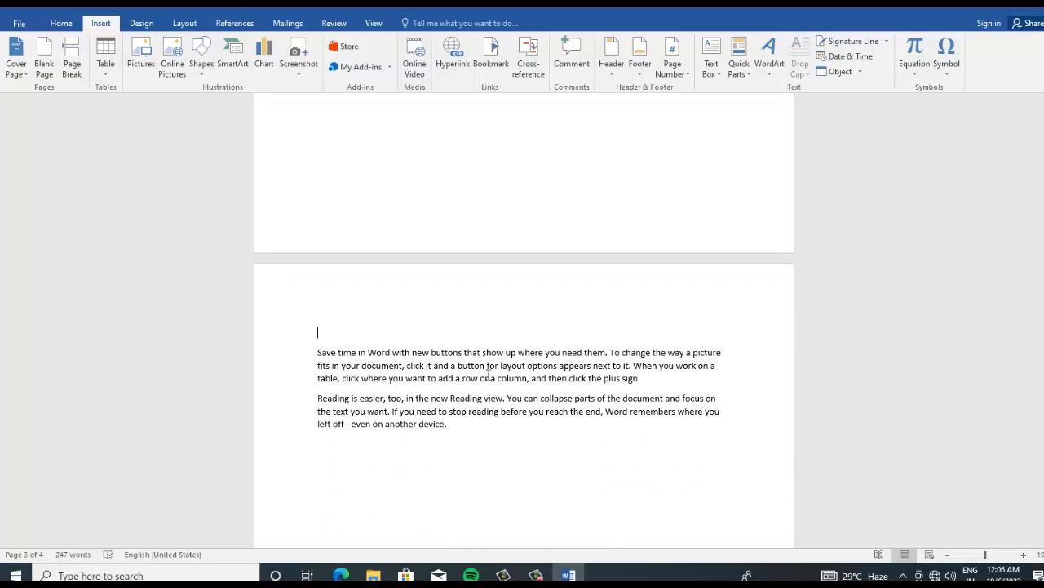
scroll(526, 460, "up", 10)
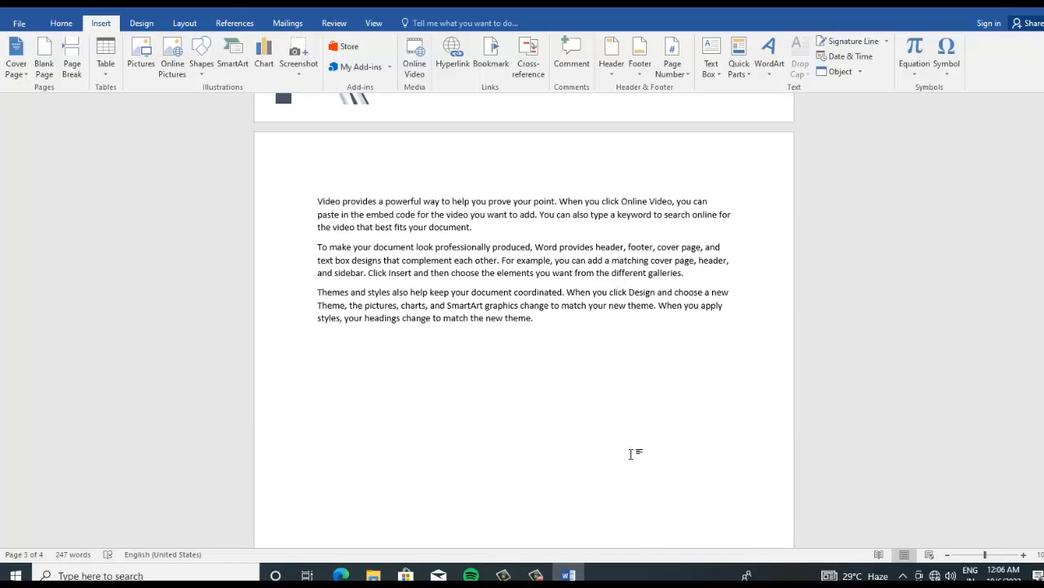
scroll(630, 455, "down", 5)
left_click(536, 575)
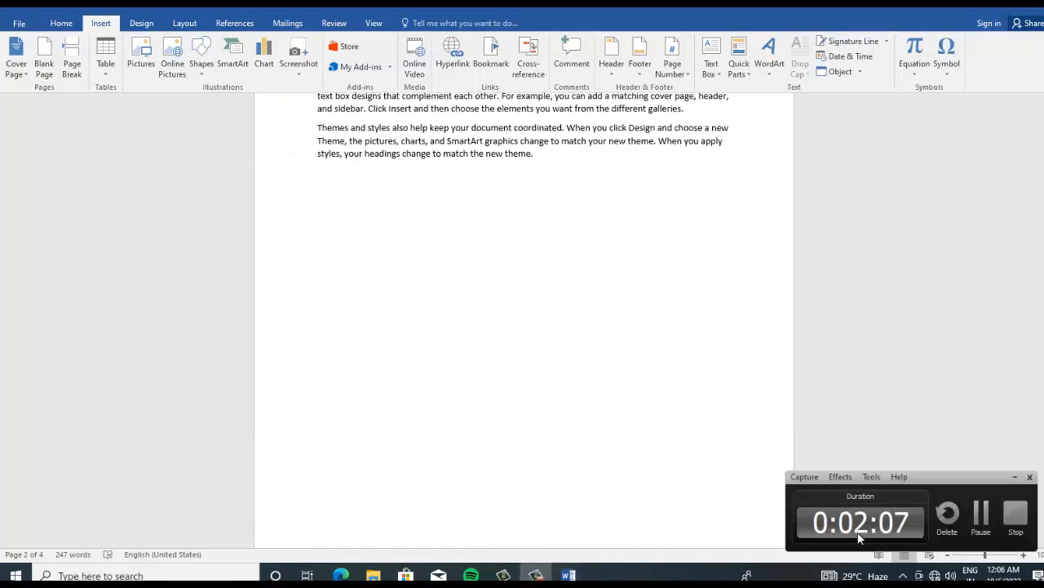
left_click(1008, 513)
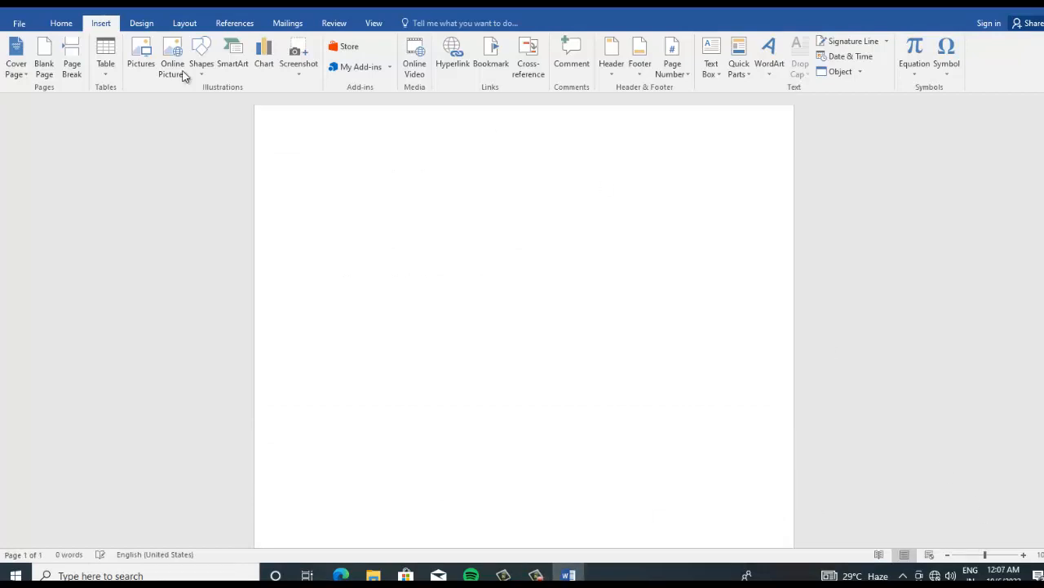
- Insert a table of three columns and three rows in the blank document and resize it to be narrower and taller
left_click(107, 72)
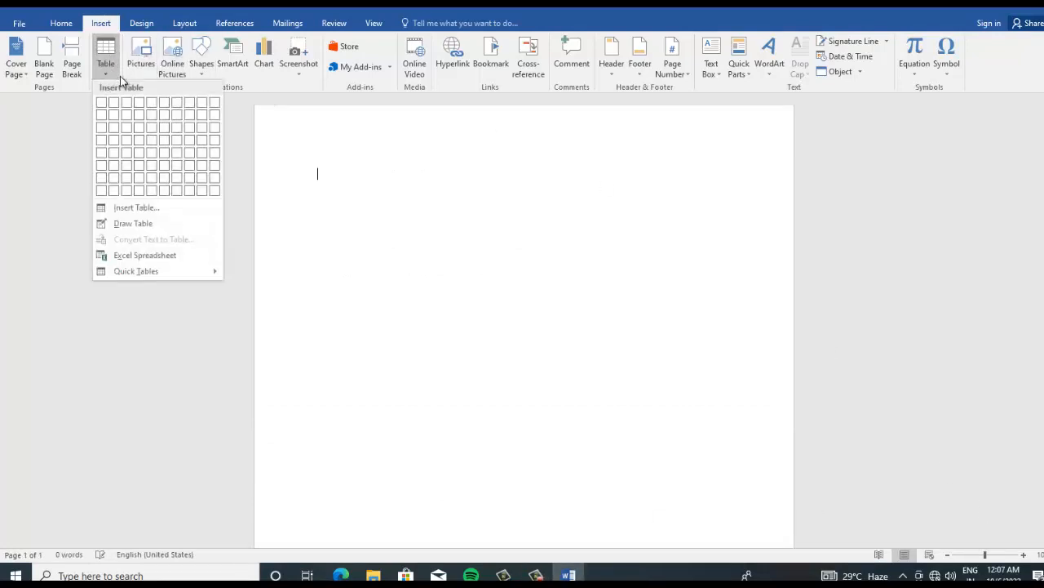
left_click(124, 128)
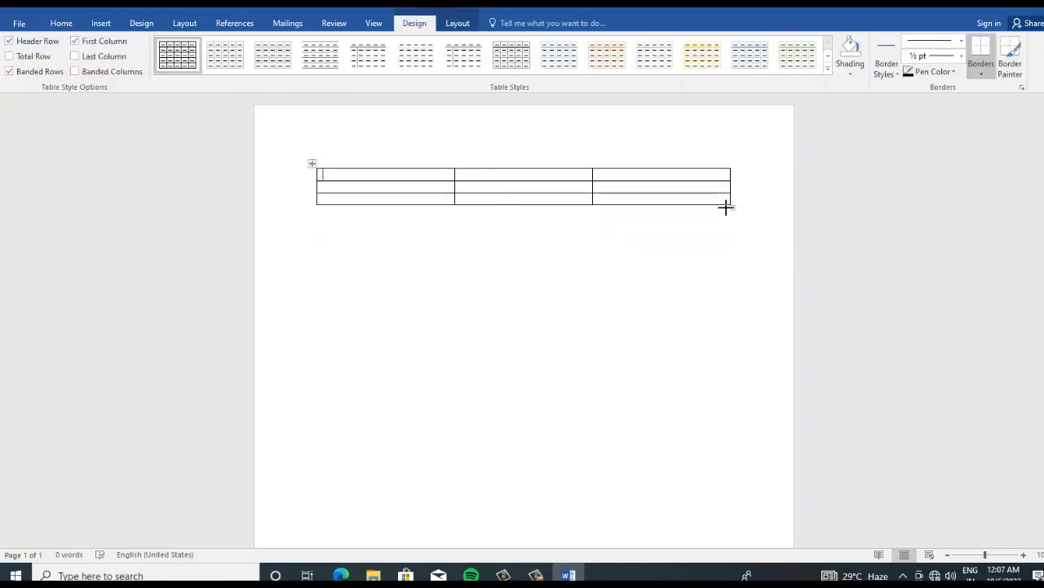
left_click_drag(726, 205, 511, 321)
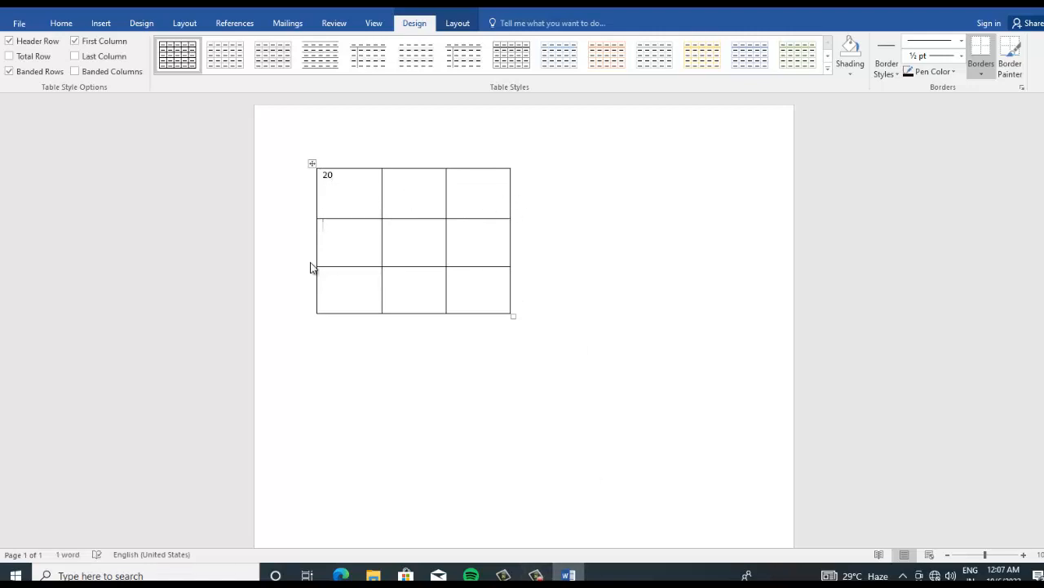
- Fill the table's first column with 20, 52 and 63, and the second column with 66, 45 and 52
type("52")
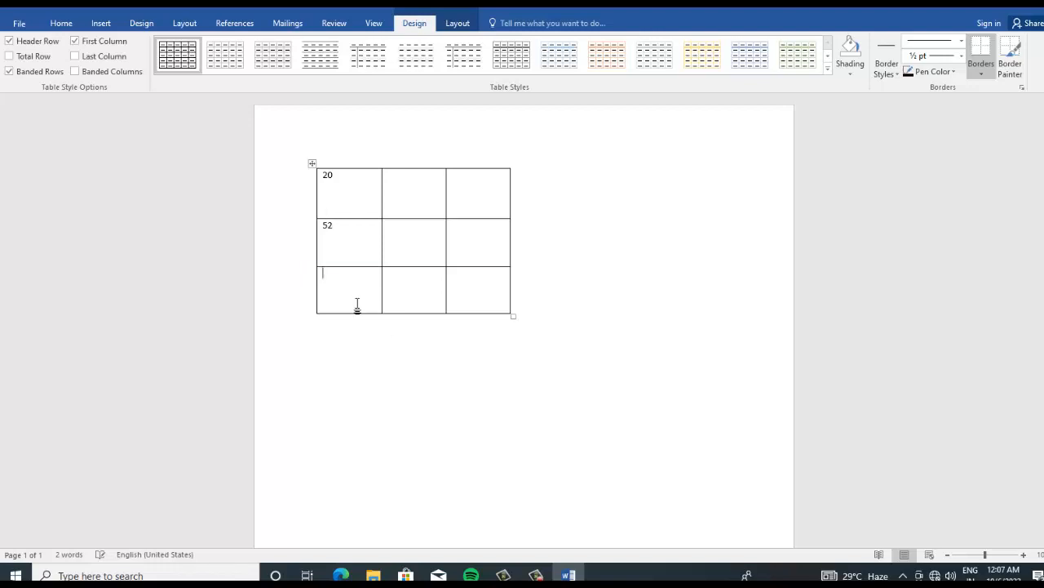
left_click(357, 304)
type("63")
left_click(420, 210)
type("66")
left_click(484, 198)
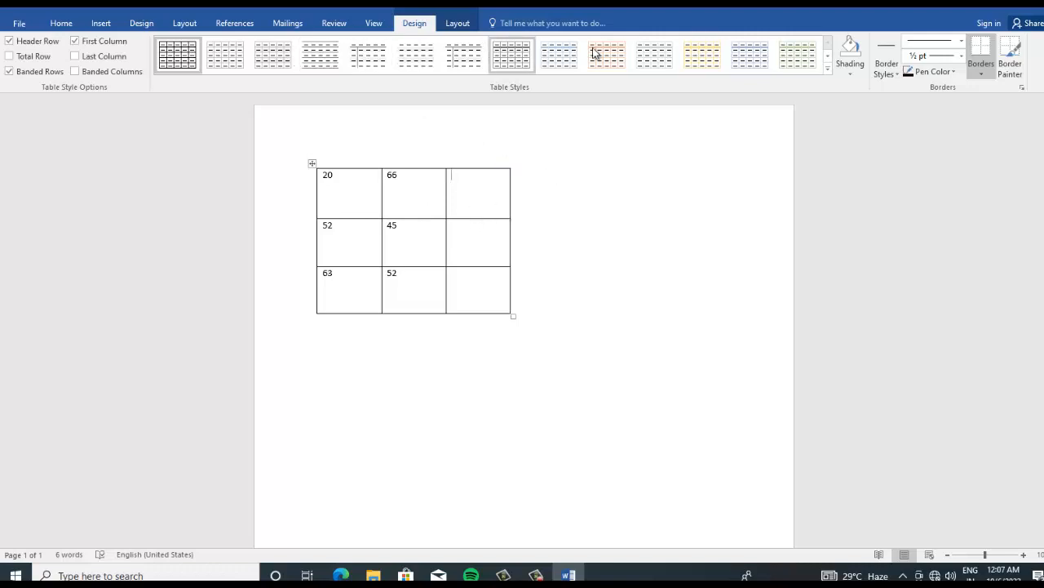
- Try a green table style with a filled header row and first column, and restore the plain black grid style
left_click(827, 68)
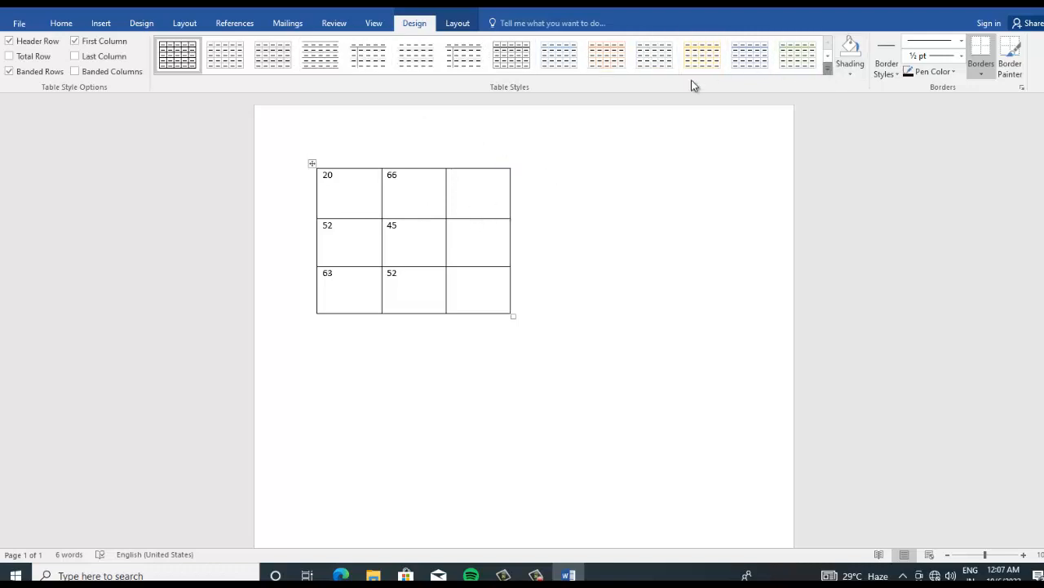
left_click(466, 205)
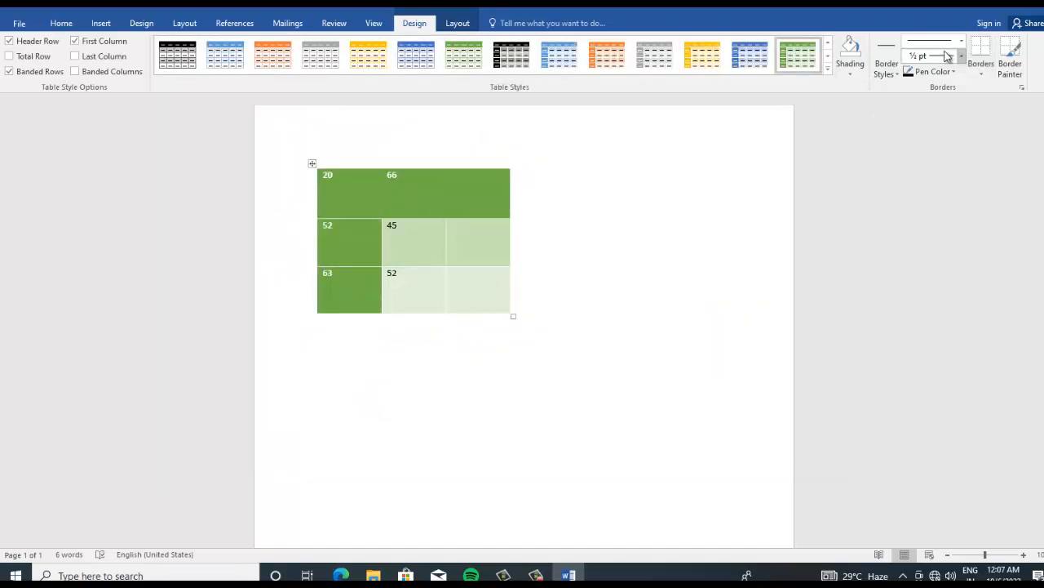
left_click(828, 68)
left_click(179, 73)
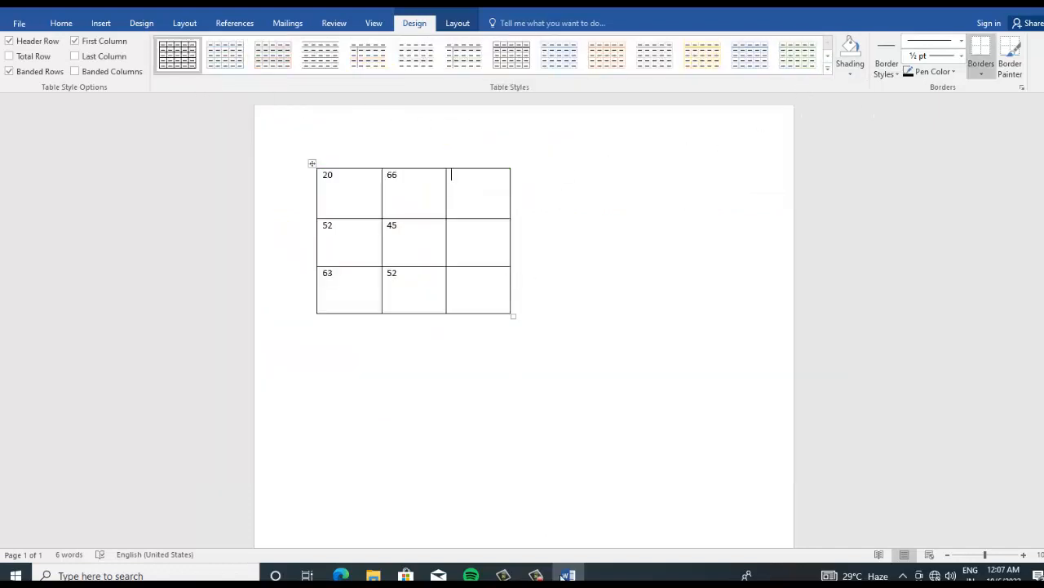
left_click(535, 575)
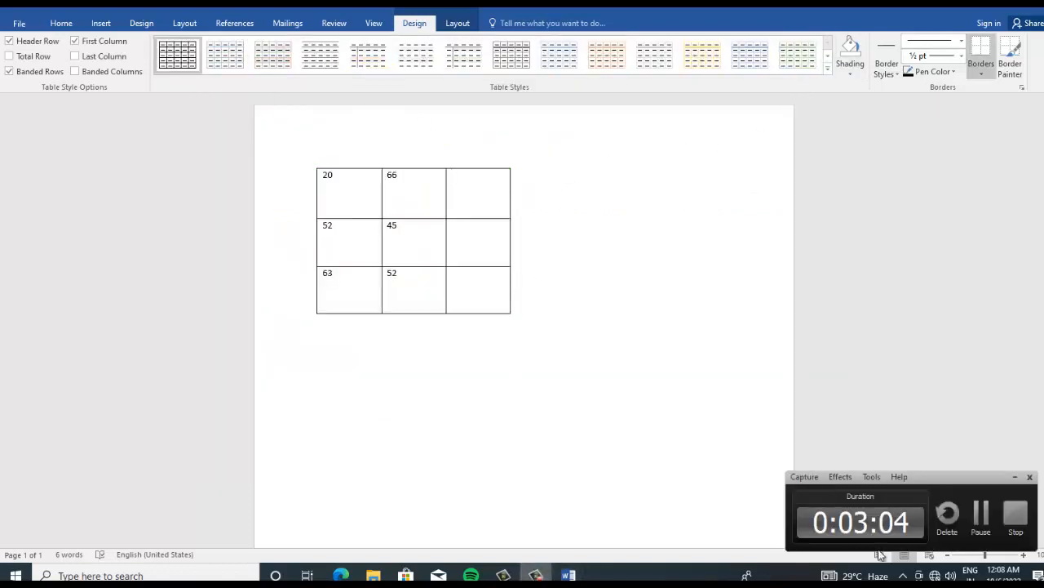
left_click(981, 513)
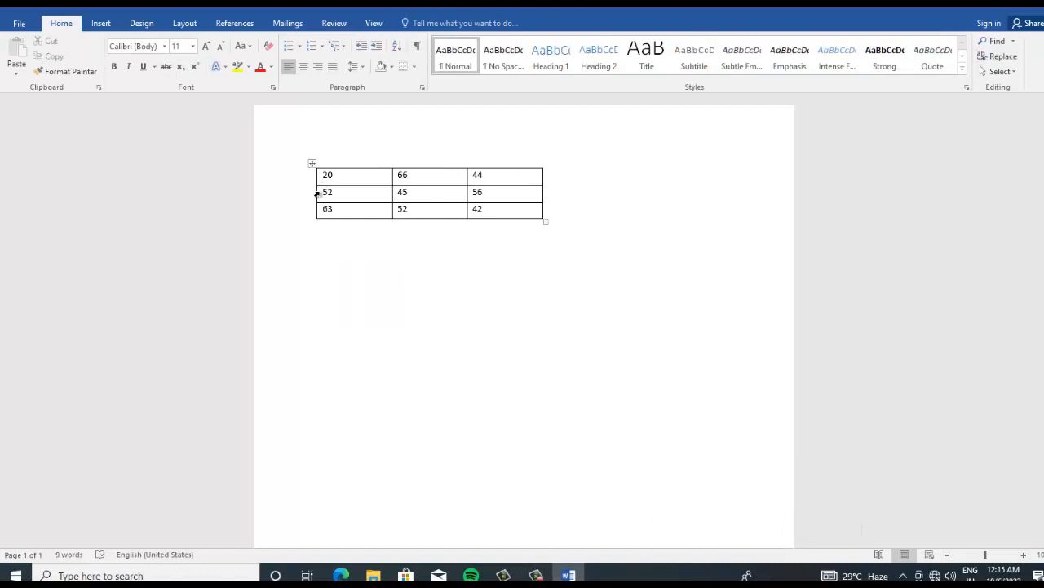
- Insert six blank rows between the table's first row and the row starting with 52
mouse_move(311, 186)
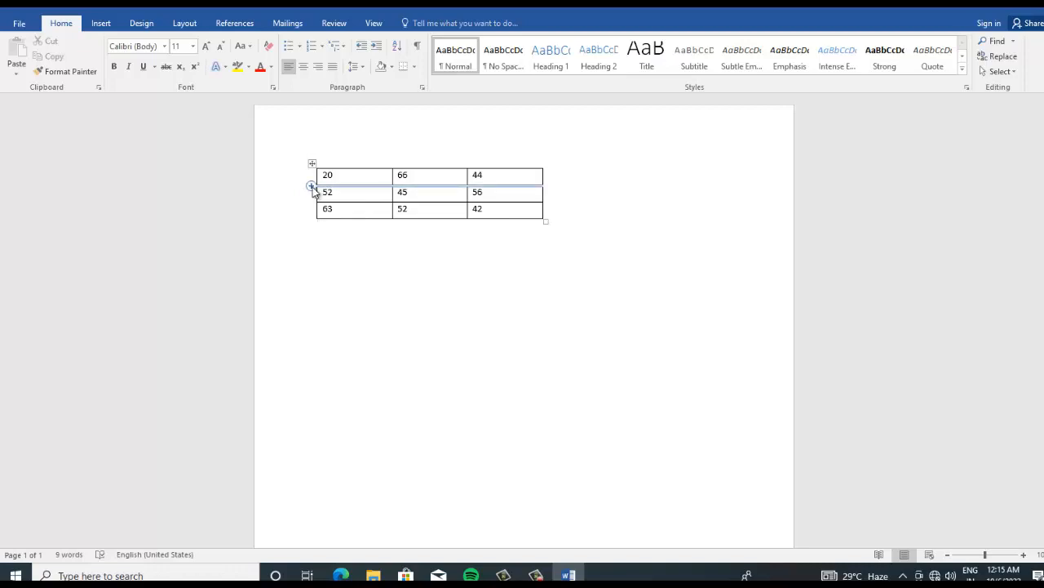
left_click(312, 187)
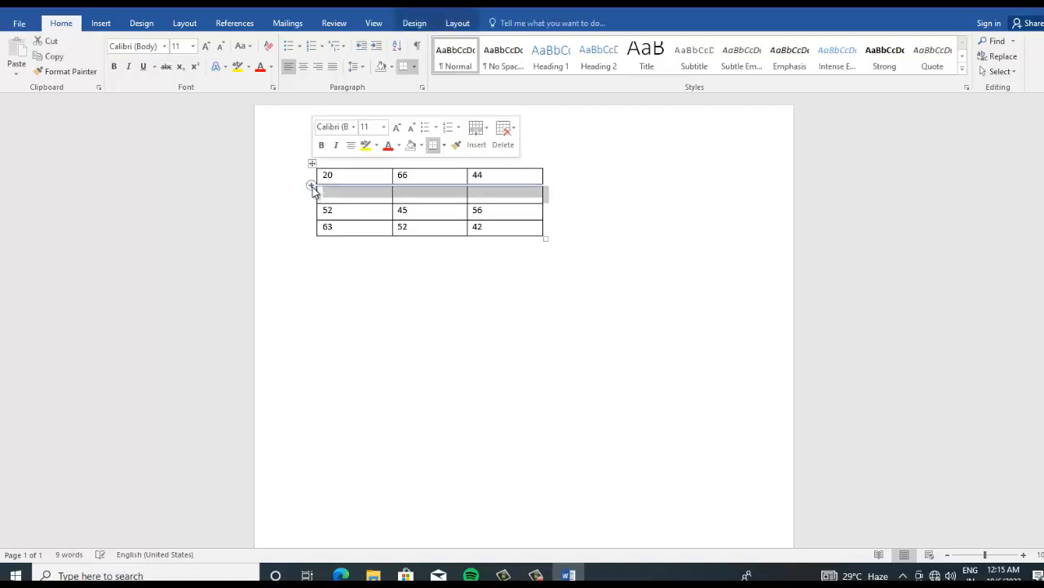
left_click(312, 187)
left_click(311, 187)
left_click(312, 187)
left_click(312, 187)
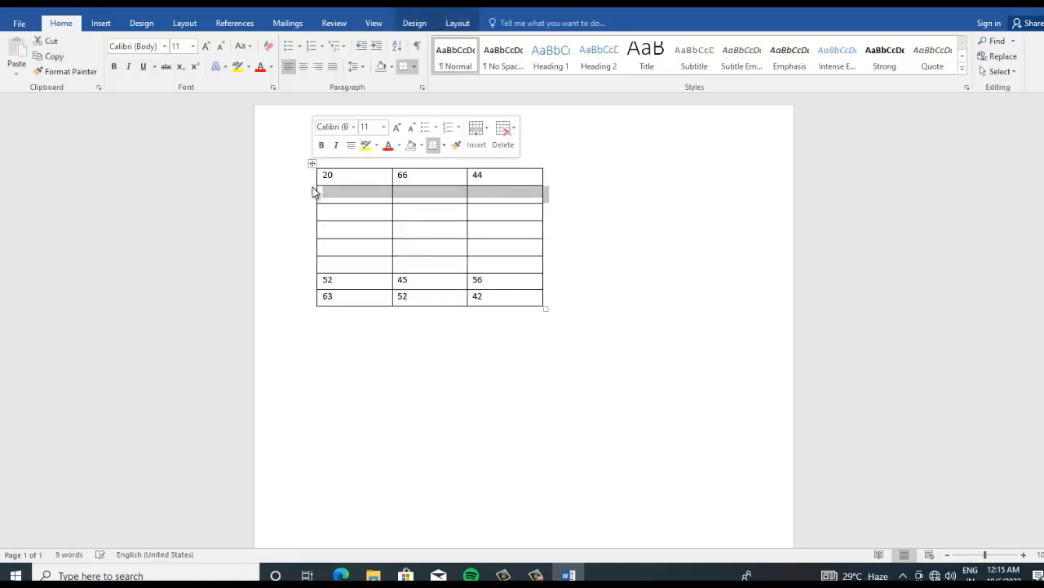
left_click(312, 186)
left_click(422, 389)
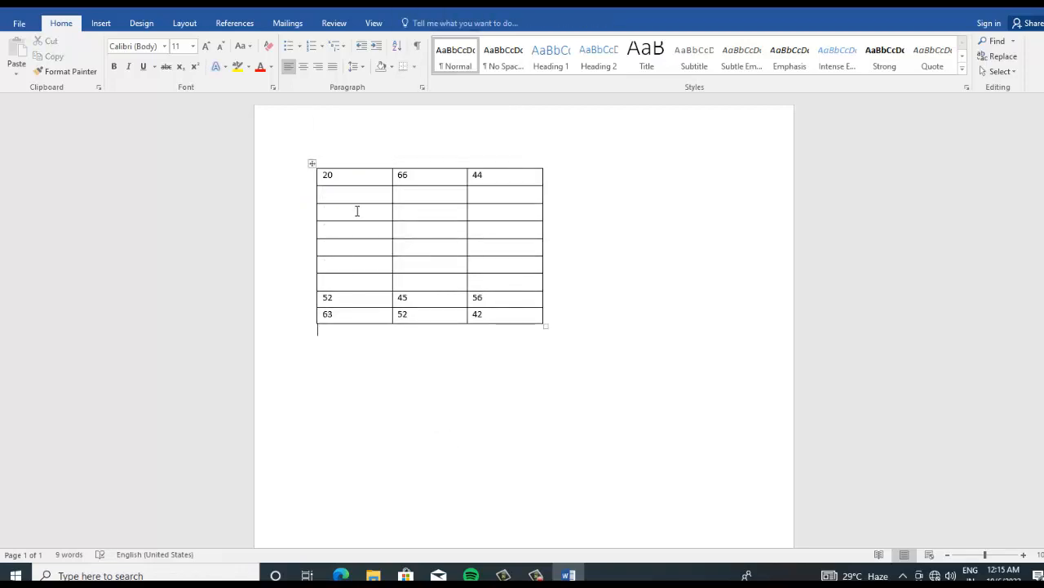
- Number the six blank rows 1 to 6 in the table's first column
left_click(337, 195)
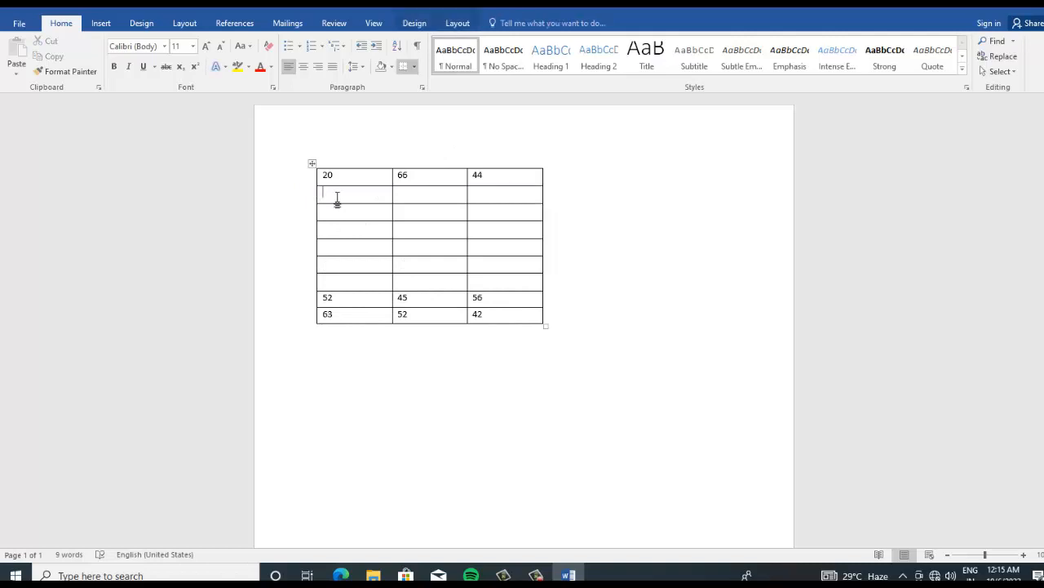
key("Down")
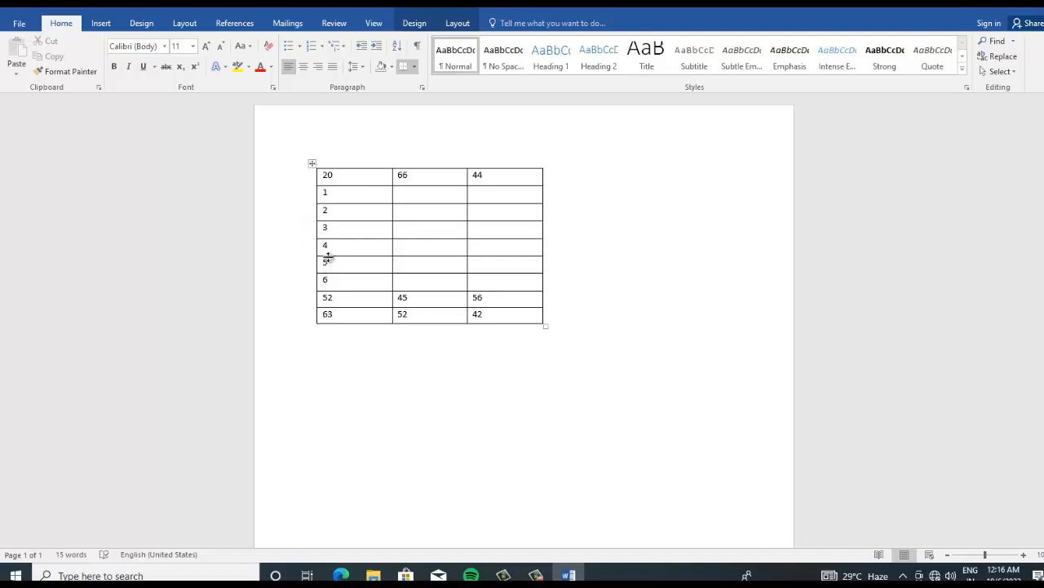
- Move the rows starting with 4, 5, 6 and 52 down past the last row, splitting them into a separate table
left_click_drag(330, 254, 501, 302)
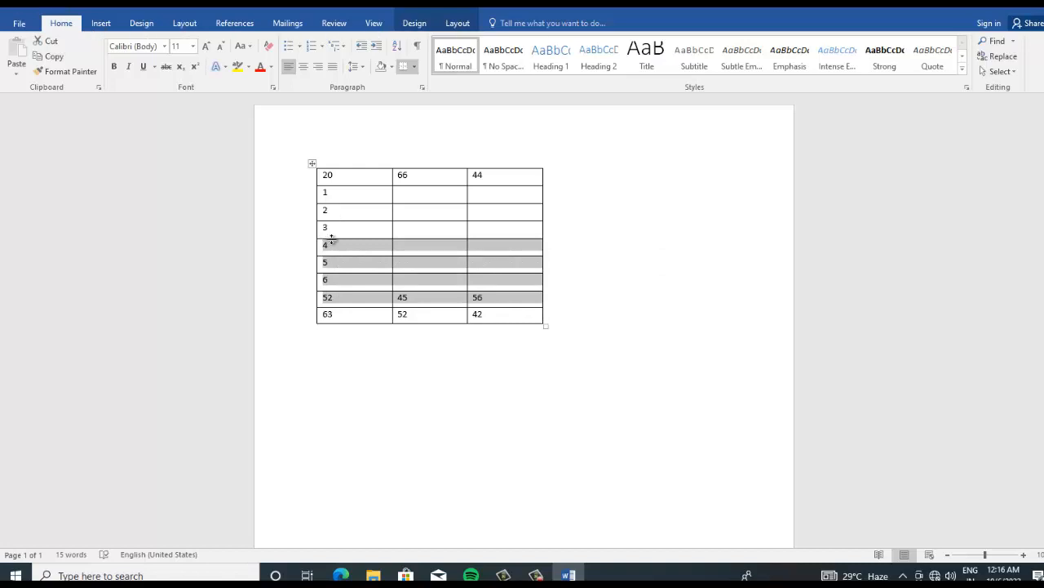
key("alt+shift+Down")
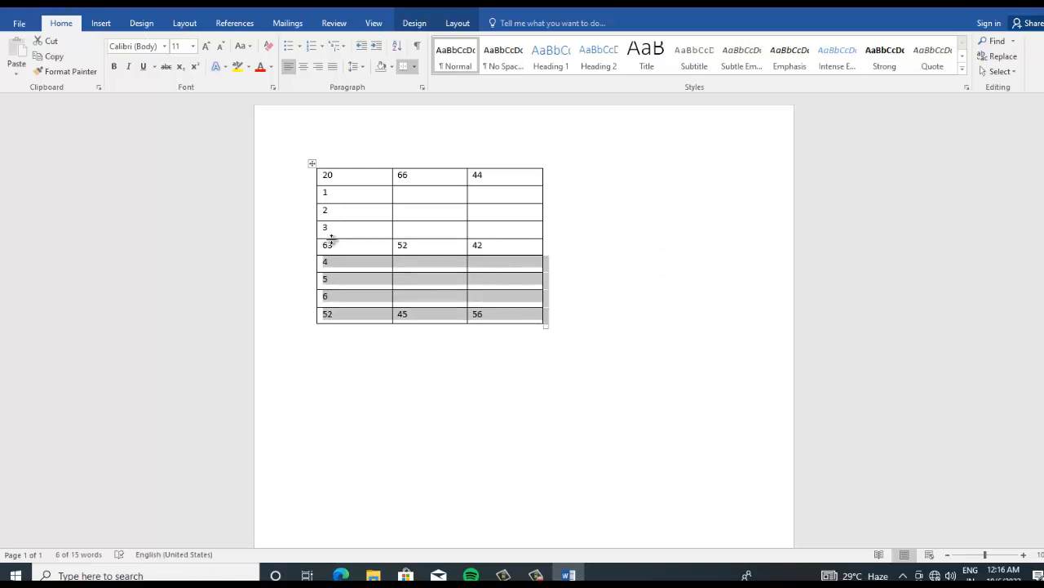
key("alt+shift+Down")
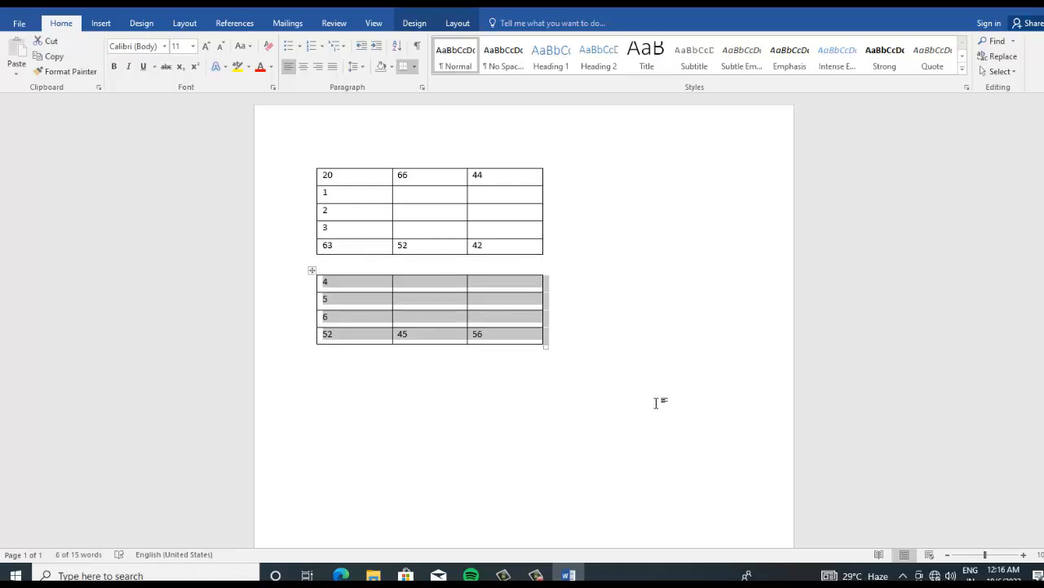
left_click(488, 349)
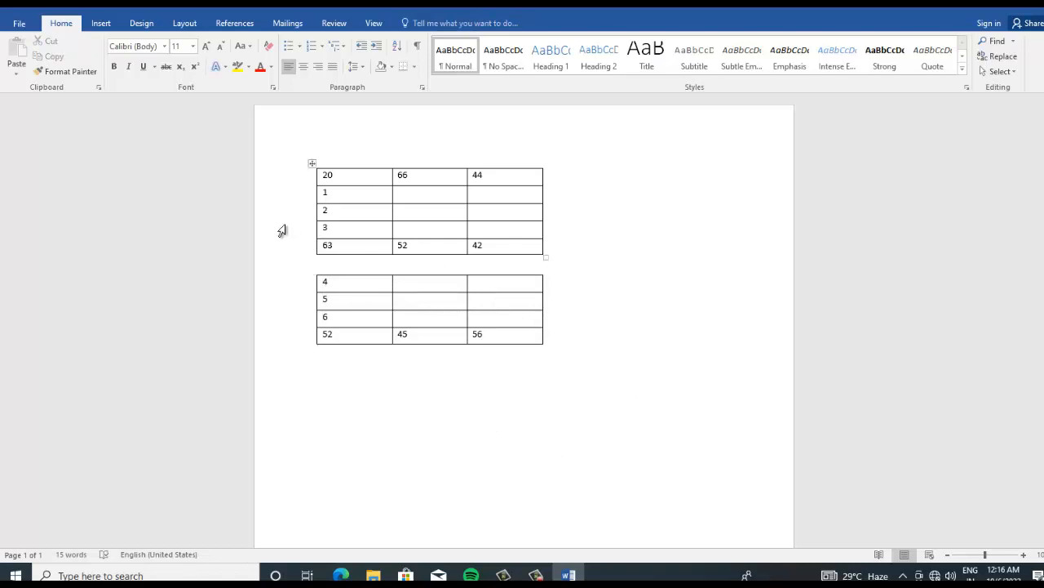
- Draw a table frame about 6.08" wide and 1.95" high below the second table
left_click(102, 23)
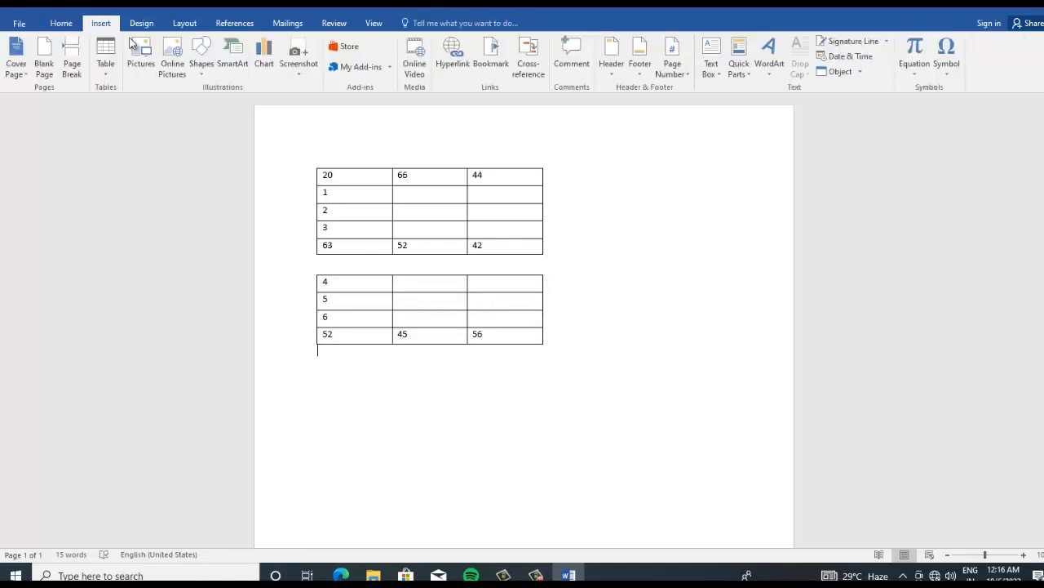
left_click(106, 65)
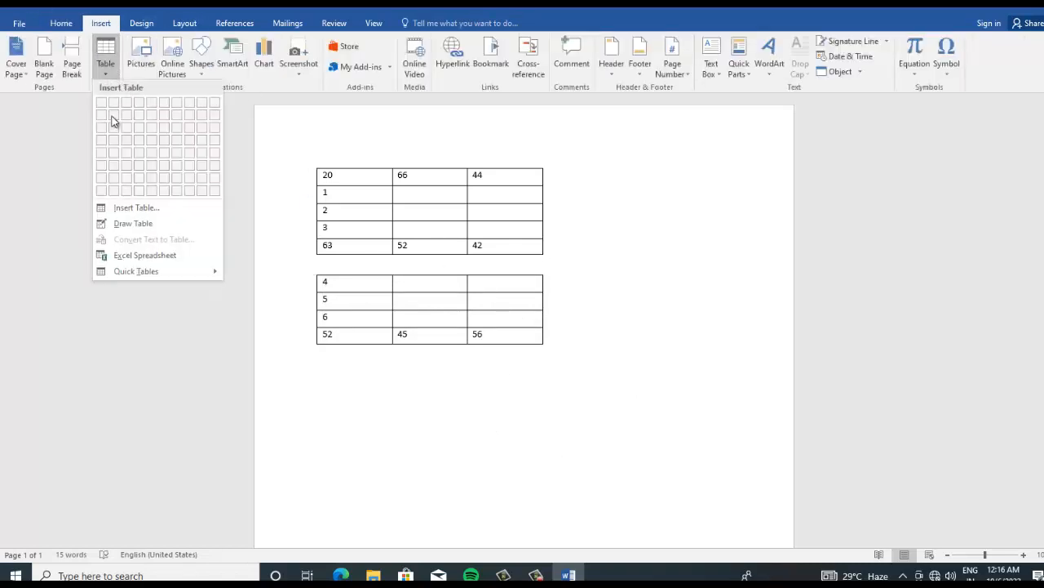
left_click(135, 223)
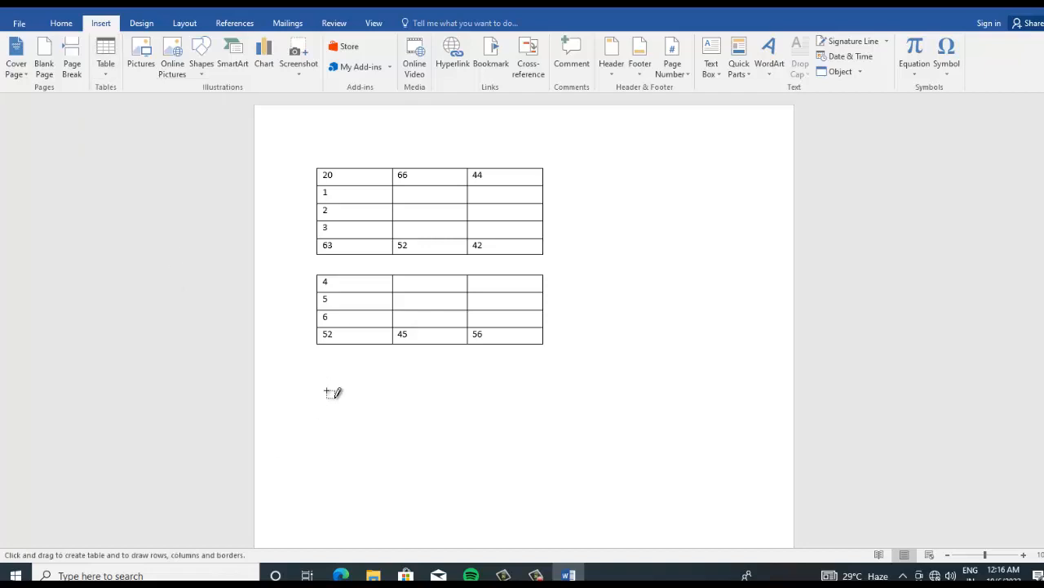
mouse_move(330, 393)
left_mouse_down()
mouse_move(543, 400)
mouse_move(702, 513)
mouse_move(697, 488)
left_mouse_up()
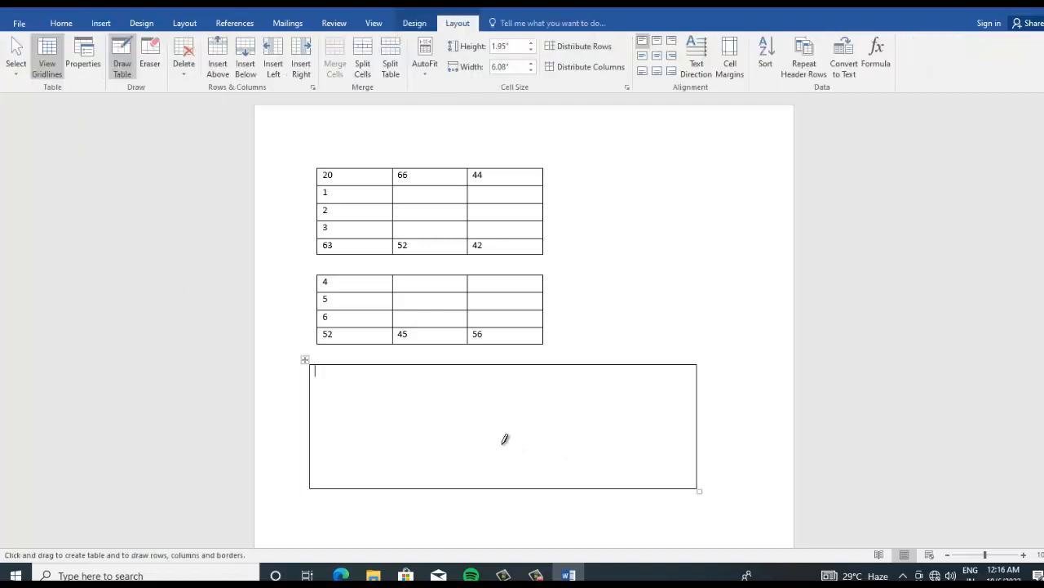
- Divide the drawn table frame into three rows and four columns with two horizontal and three vertical lines
left_click_drag(312, 398, 567, 408)
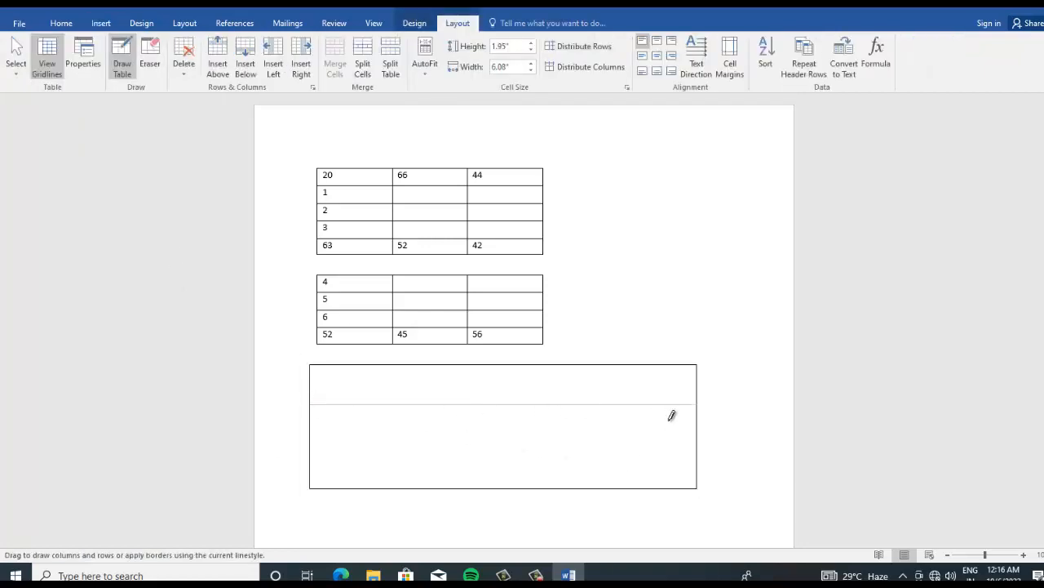
left_click_drag(671, 415, 674, 412)
left_click_drag(310, 435, 684, 436)
mouse_move(447, 364)
left_mouse_down()
mouse_move(446, 421)
mouse_move(475, 462)
left_mouse_up()
left_click_drag(581, 410, 596, 477)
left_click_drag(642, 364, 644, 469)
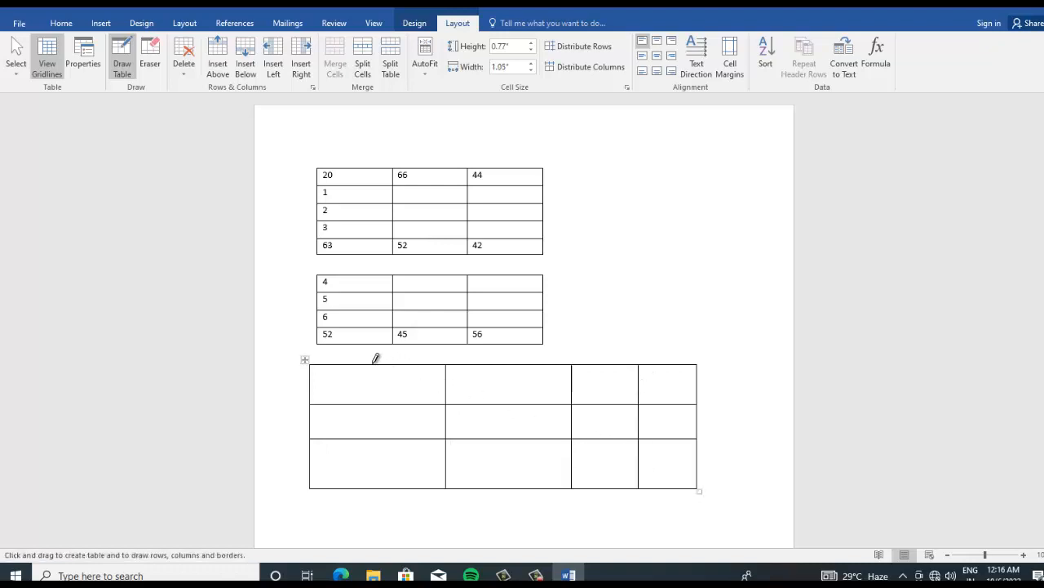
- Undo the stray narrow table and split the drawn table's first two columns with full-height vertical lines
left_click_drag(376, 361, 362, 462)
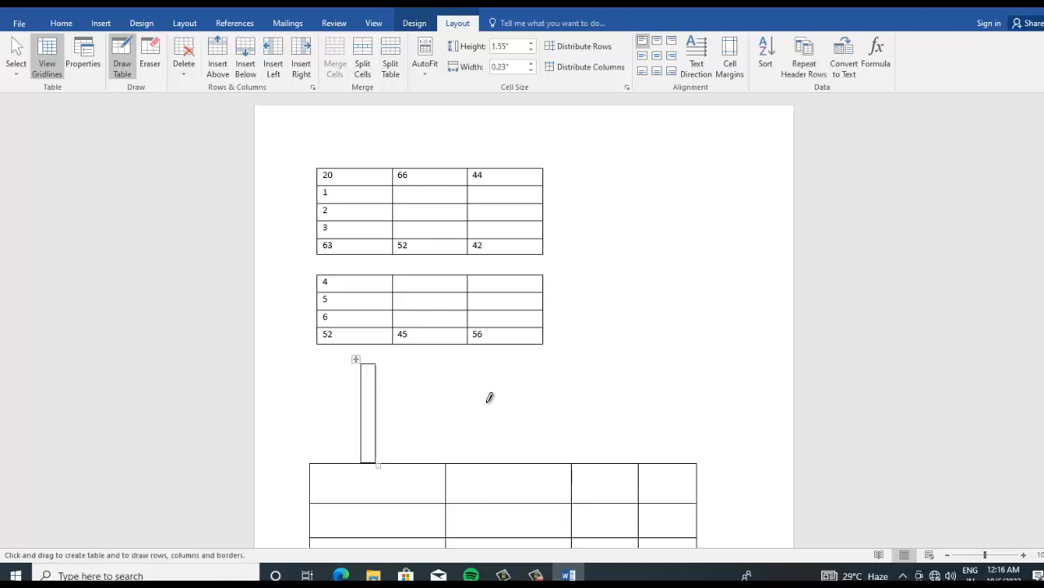
key("ctrl+z")
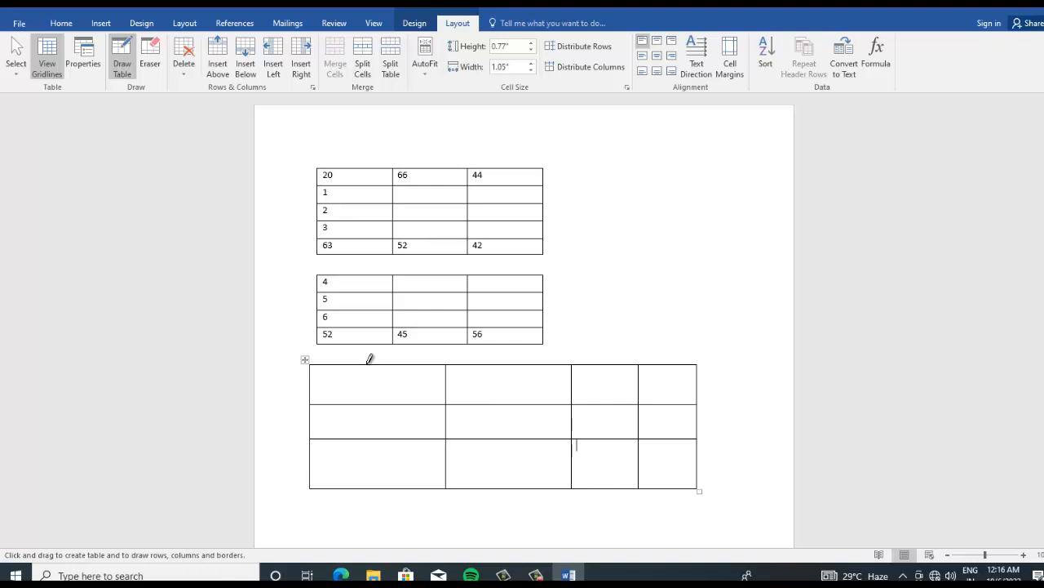
left_click_drag(369, 388, 362, 469)
left_click_drag(517, 364, 515, 483)
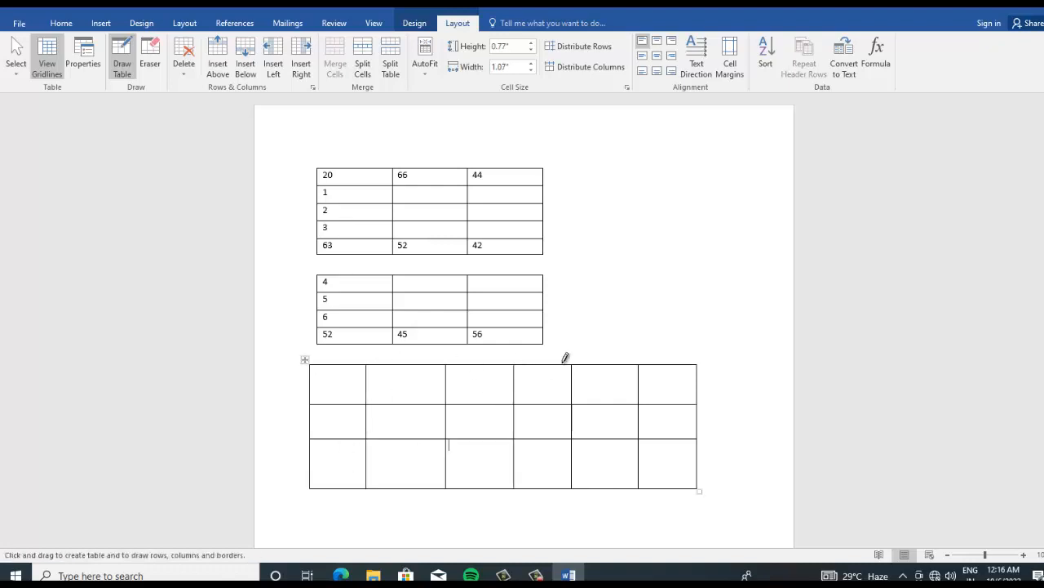
left_click(538, 575)
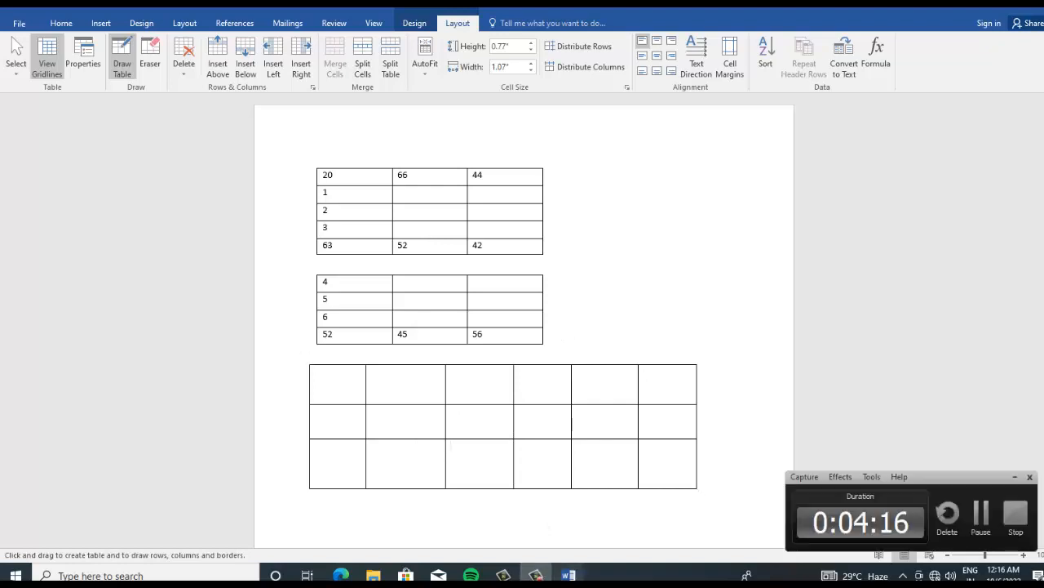
left_click(977, 518)
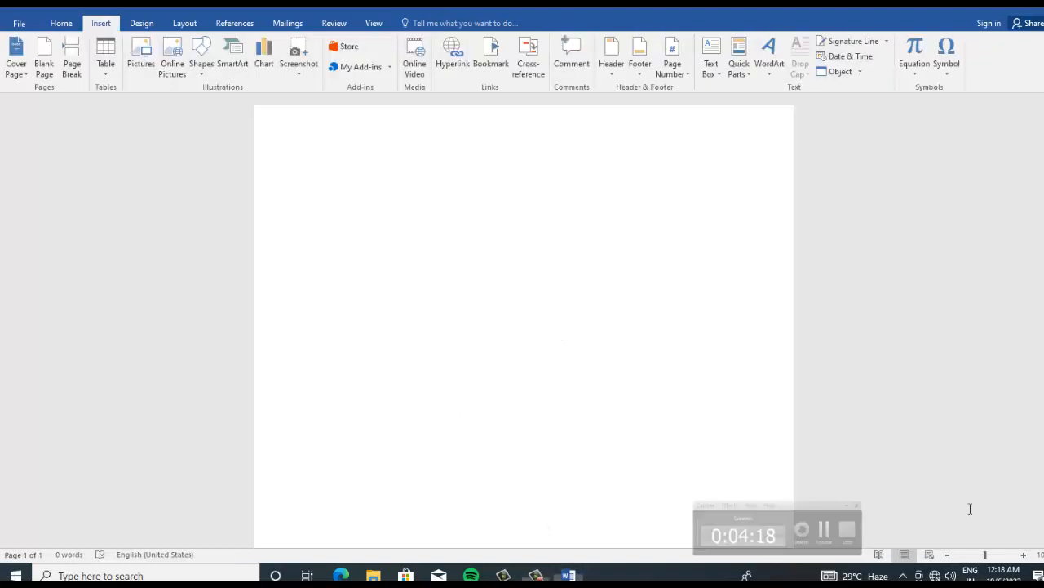
- Insert the night-scene picture with the moon from the Desktop folder into the blank document
left_click(140, 61)
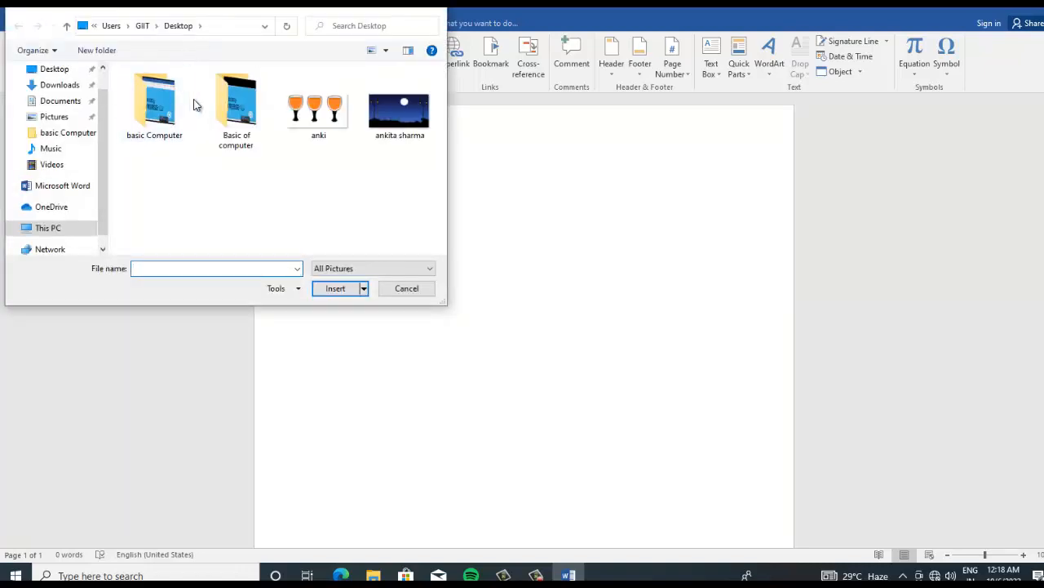
left_click(393, 119)
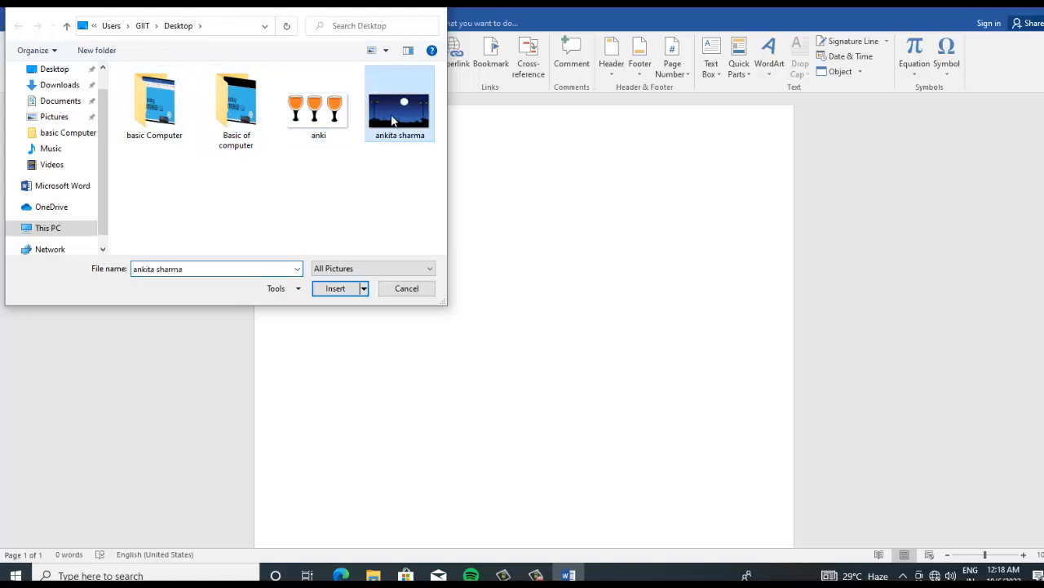
double_click(392, 120)
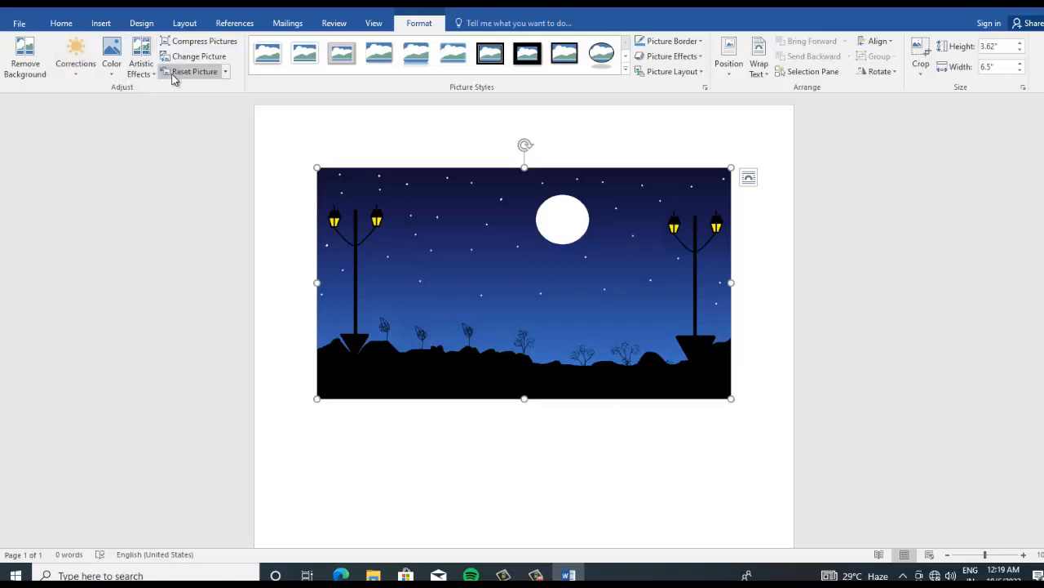
- Preview recolor variations and artistic effects on the night-scene picture without applying any
left_click(112, 68)
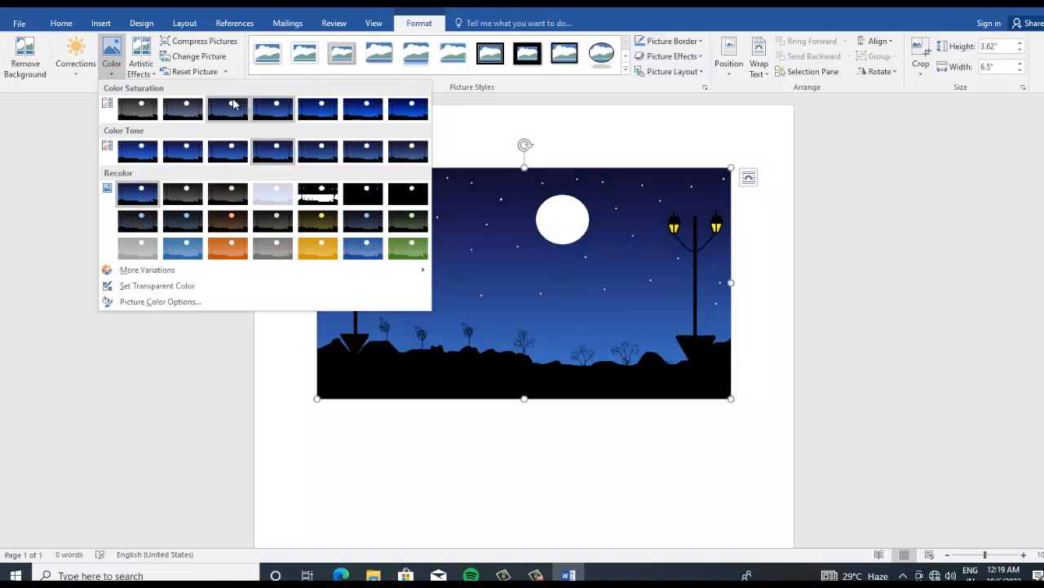
mouse_move(191, 275)
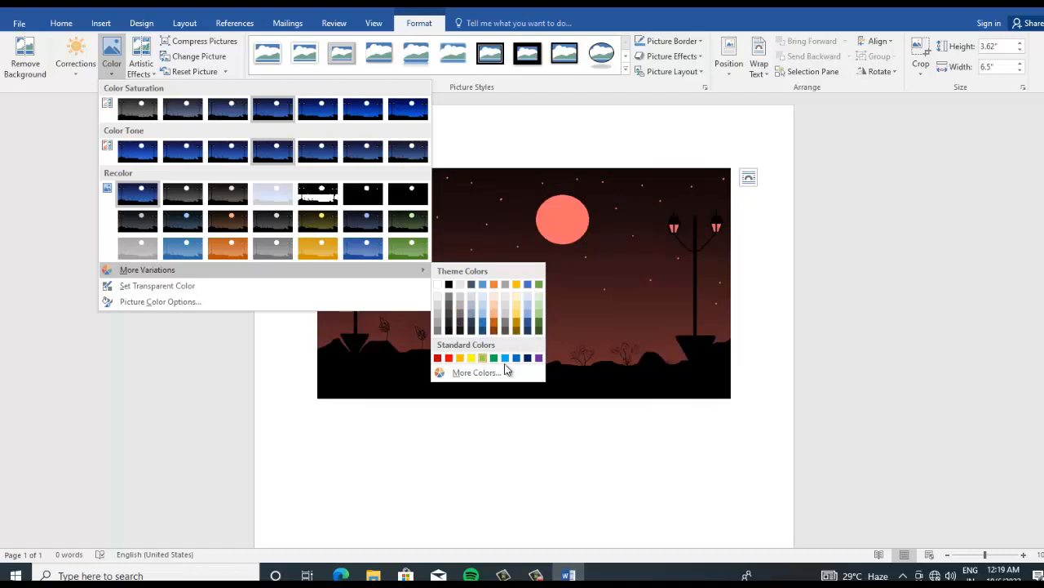
left_click(449, 105)
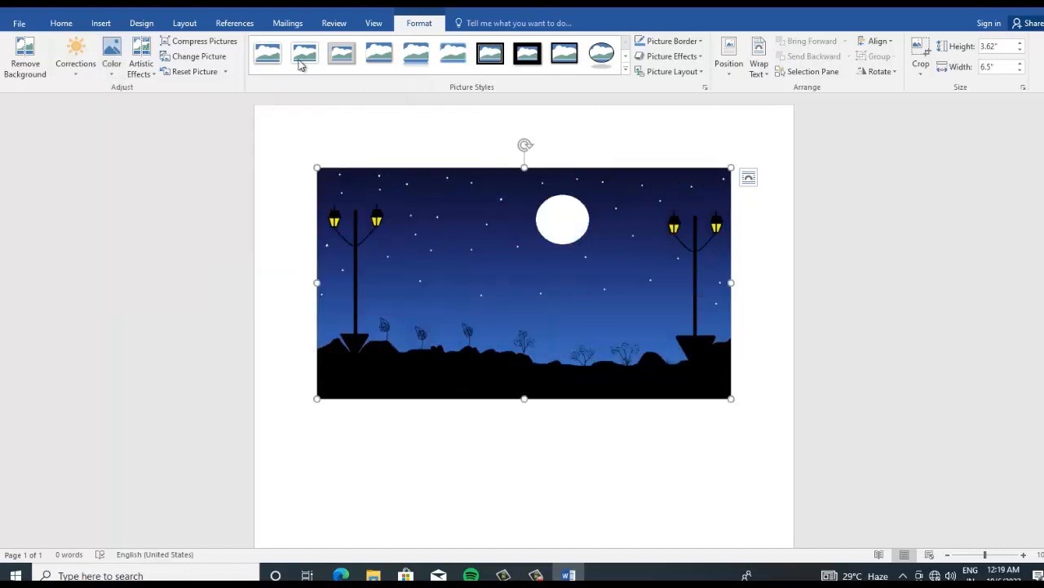
left_click(145, 77)
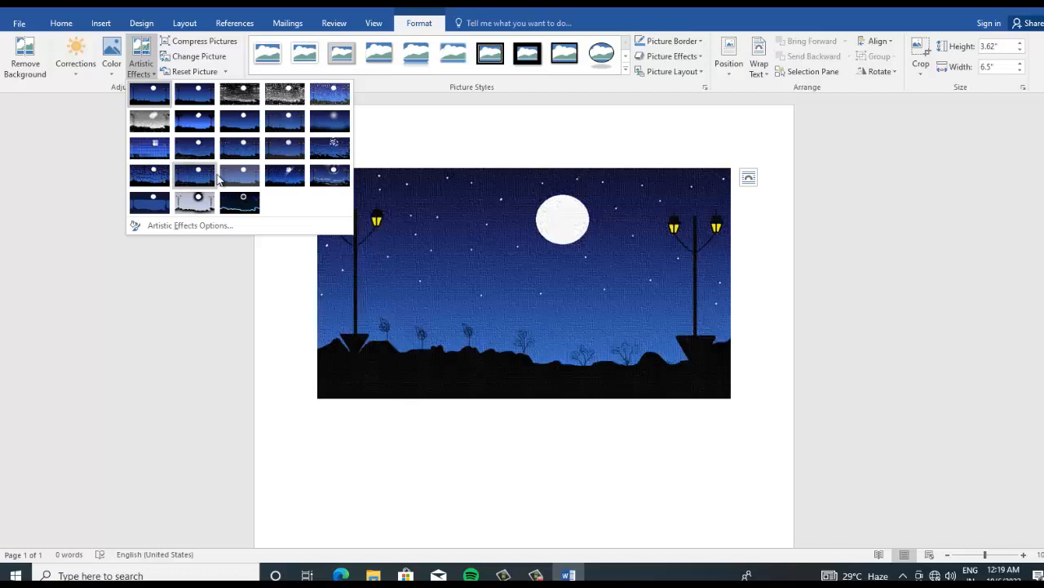
left_click(425, 149)
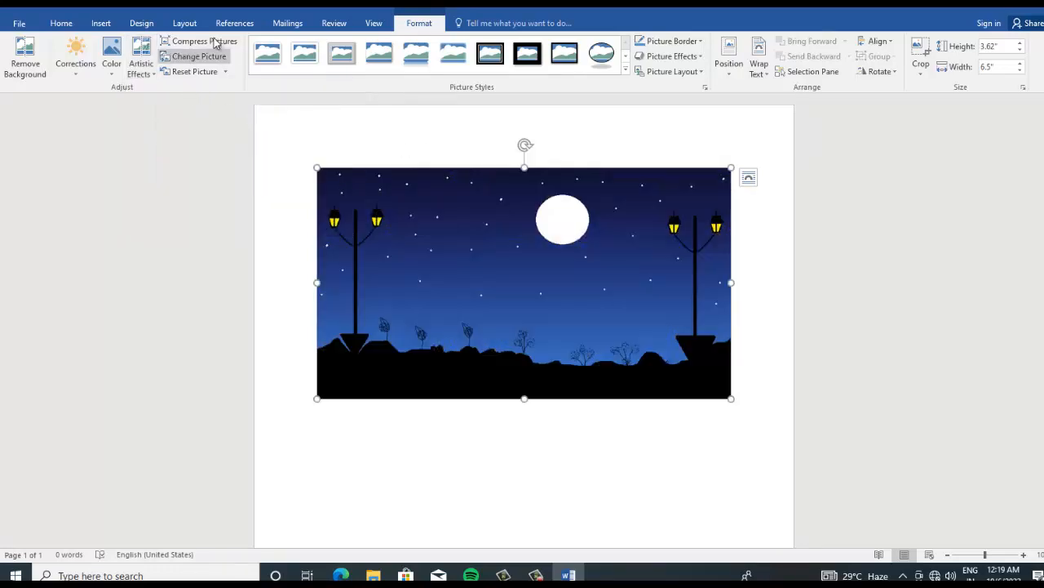
- Compress only this picture, deleting its cropped areas and using the document resolution
left_click(188, 45)
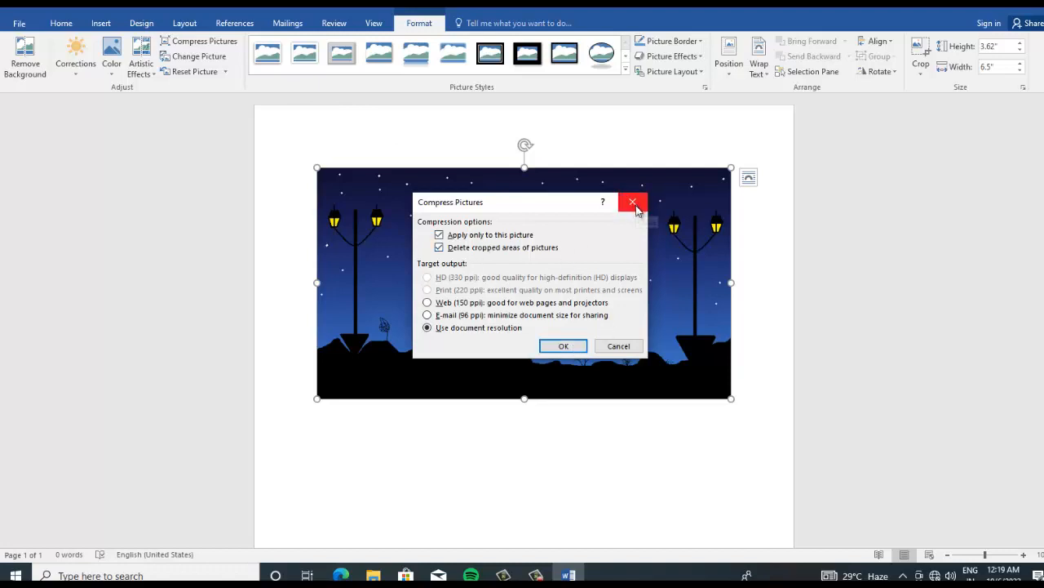
left_click(571, 346)
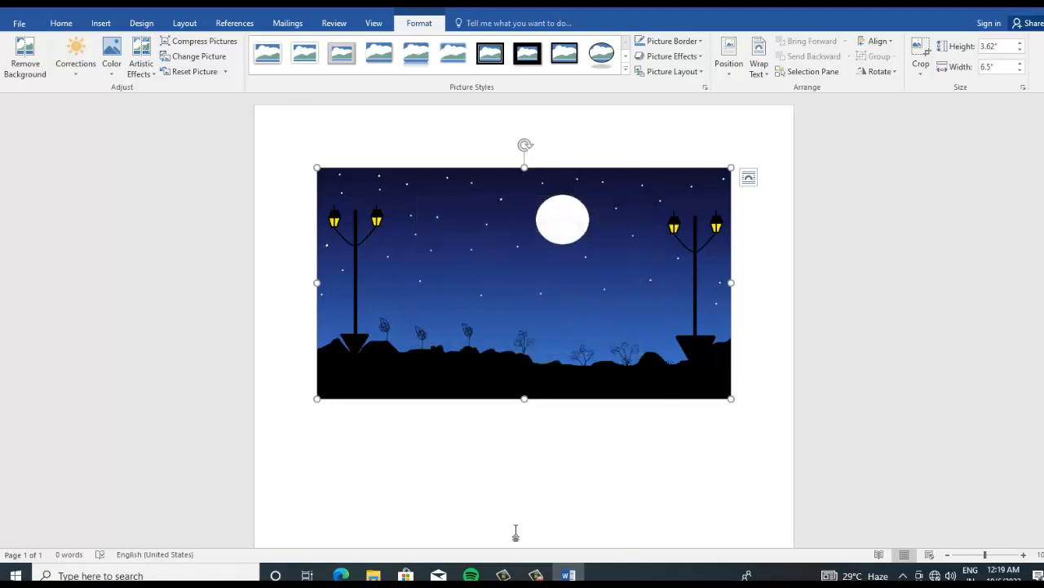
left_click(536, 576)
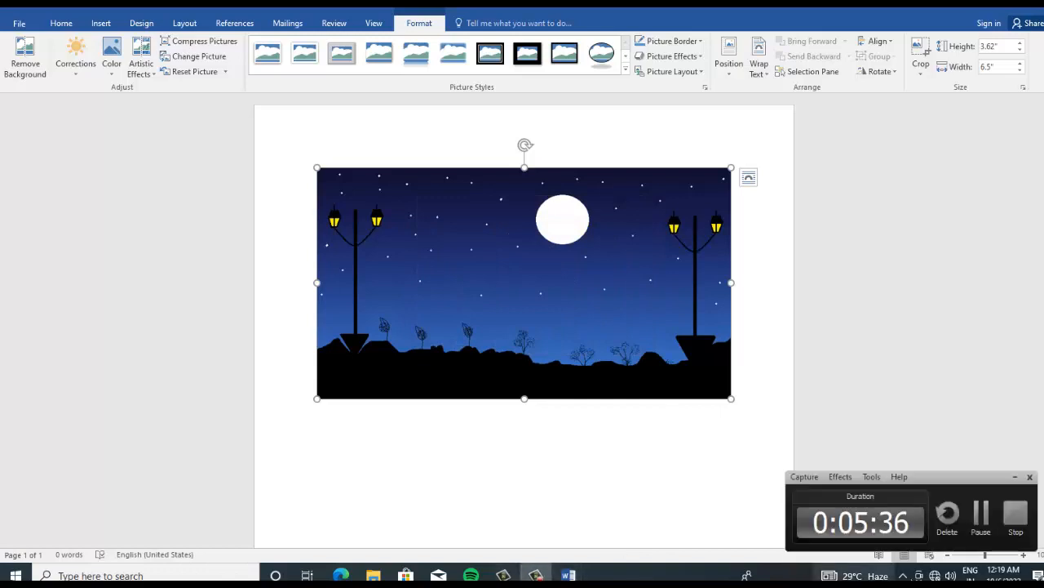
left_click(981, 518)
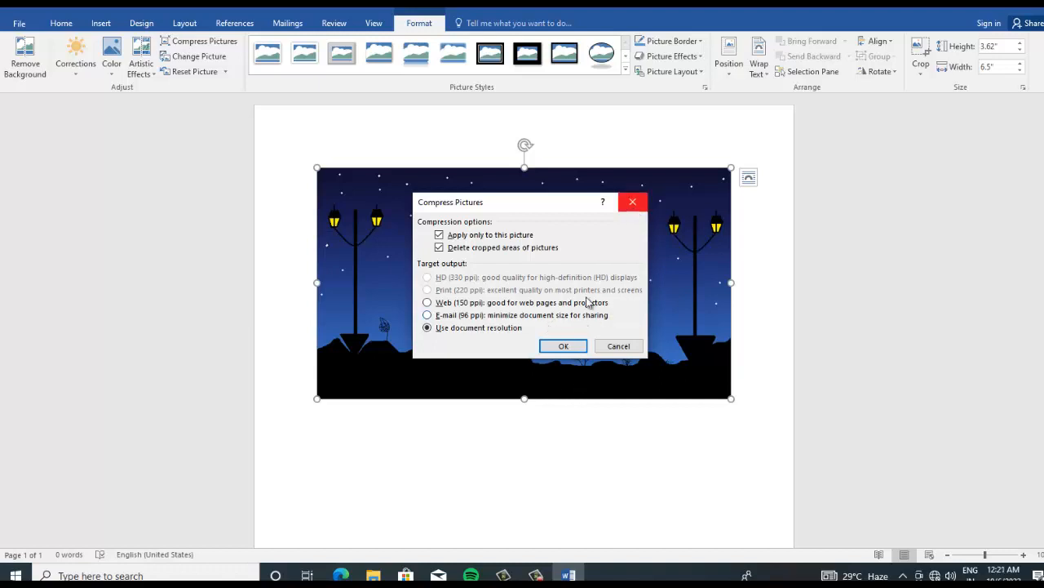
- Close the compression settings and preview the full range of picture styles on the night-scene picture without applying any
left_click(631, 203)
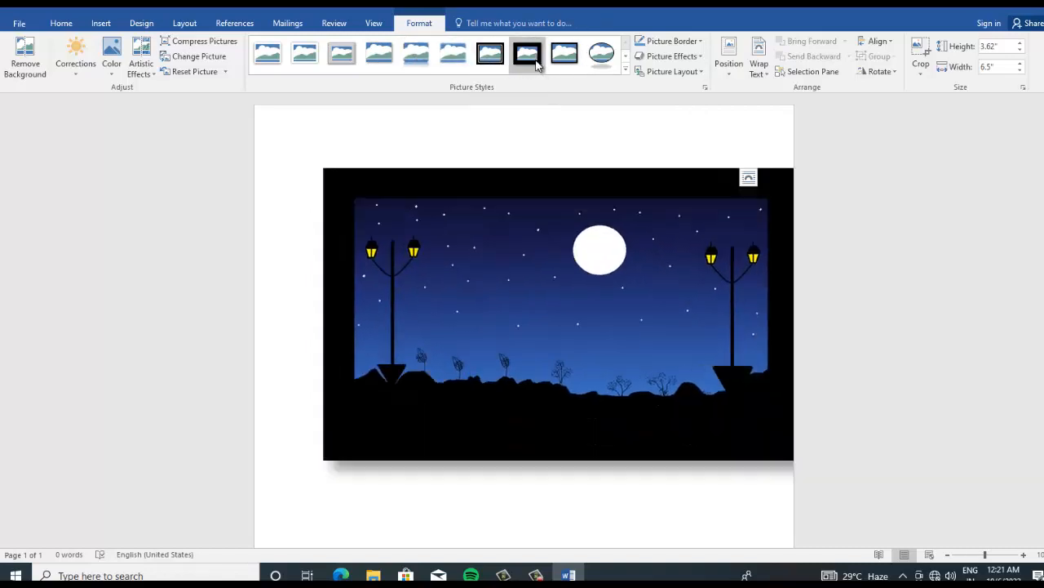
left_click(625, 64)
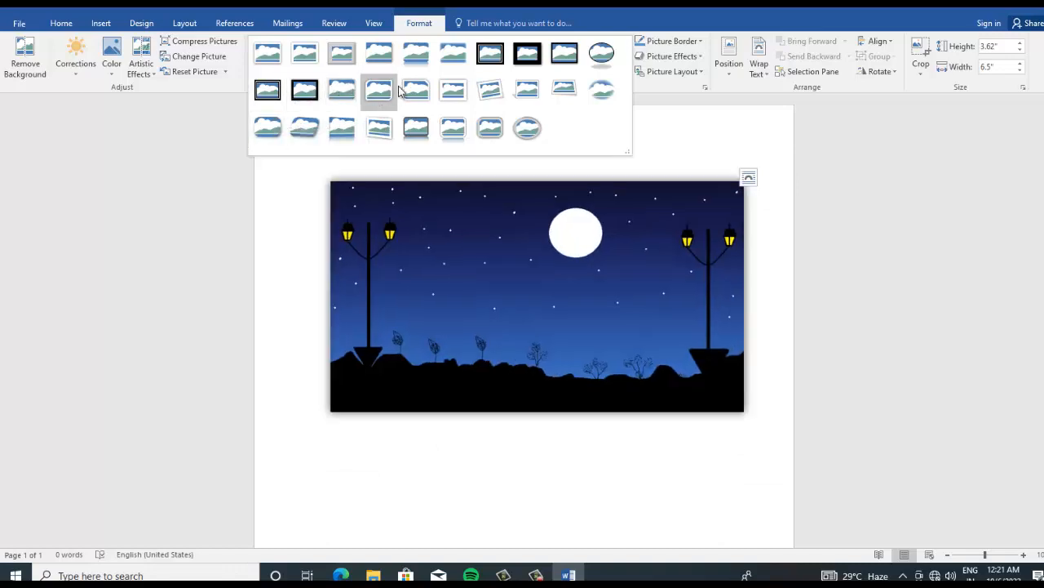
left_click(684, 145)
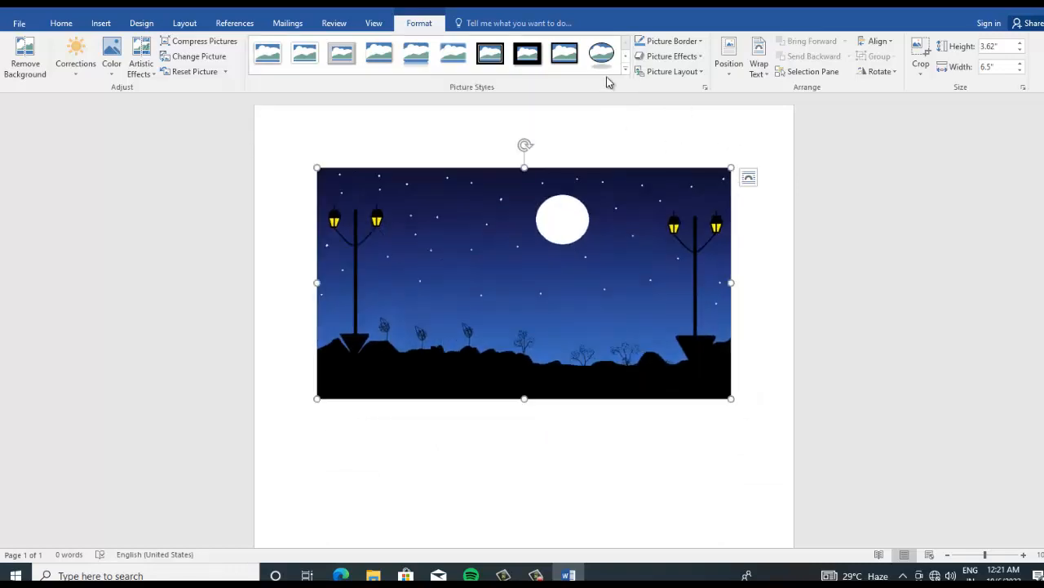
- Give the night-scene picture a green theme-color border
left_click(678, 42)
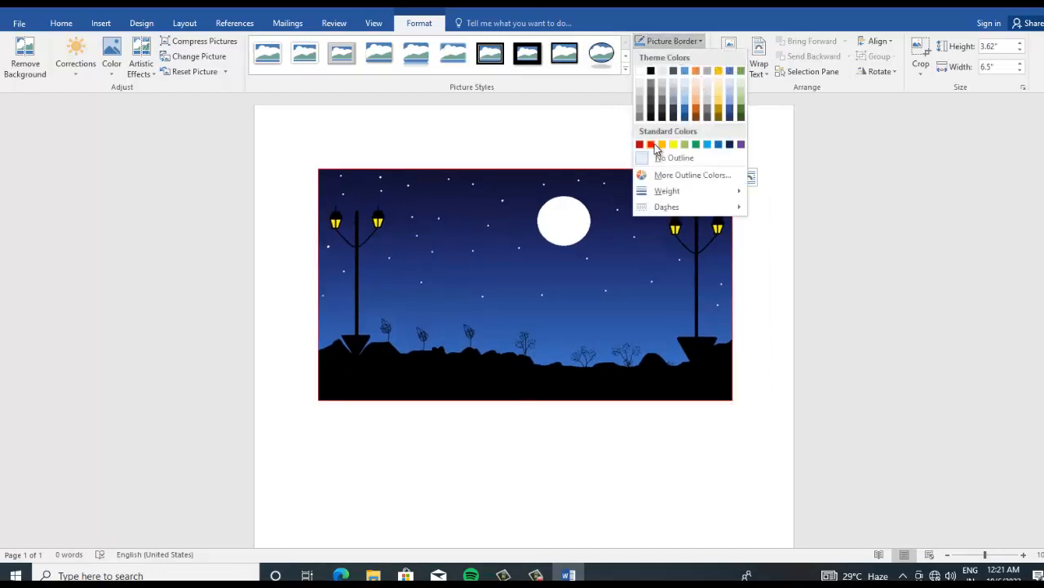
left_click(740, 104)
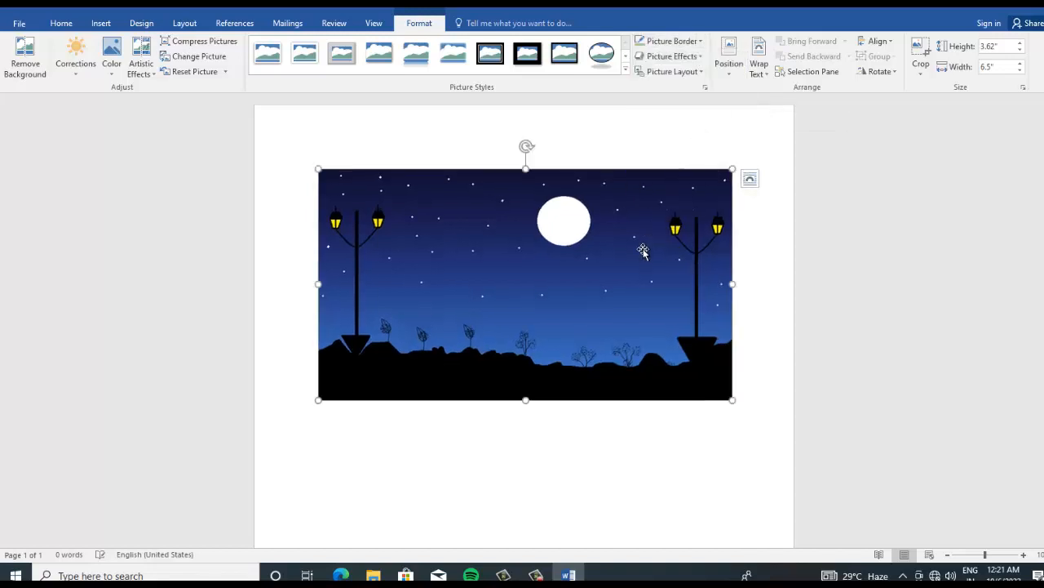
- Preview the shadow options, glow effects and picture layouts for the night-scene picture without applying any
left_click(672, 56)
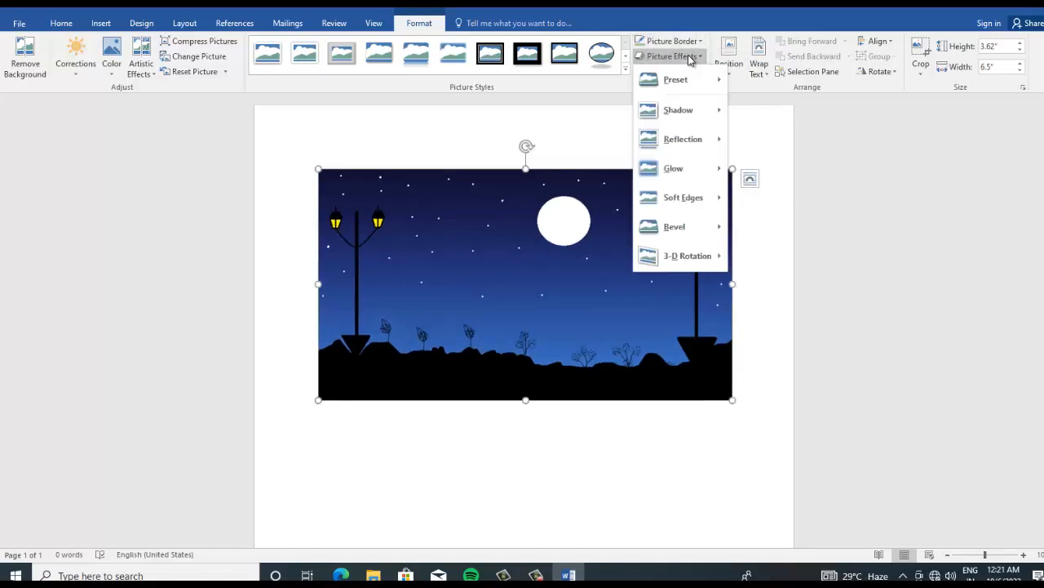
mouse_move(682, 116)
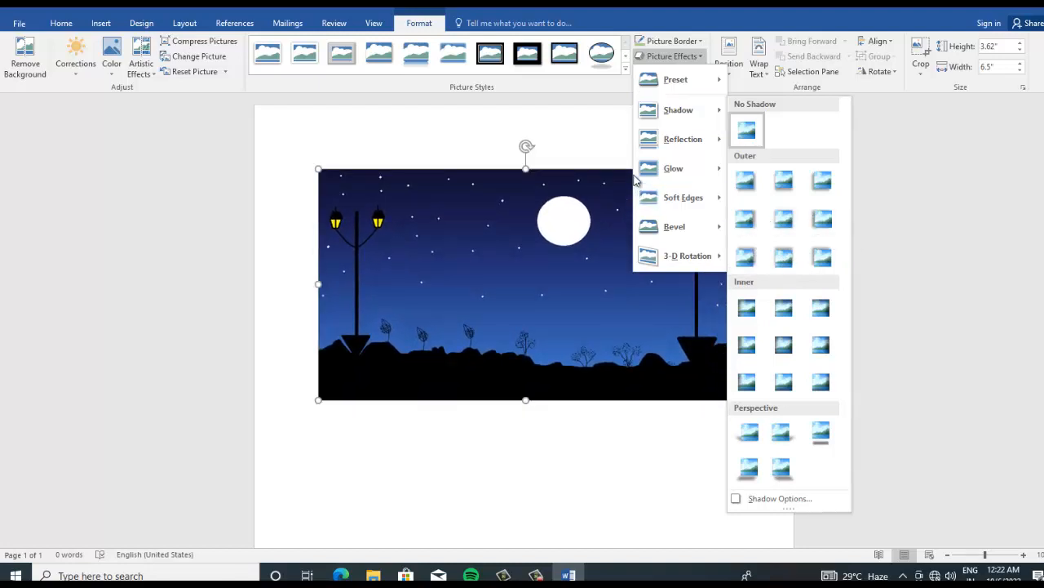
mouse_move(671, 168)
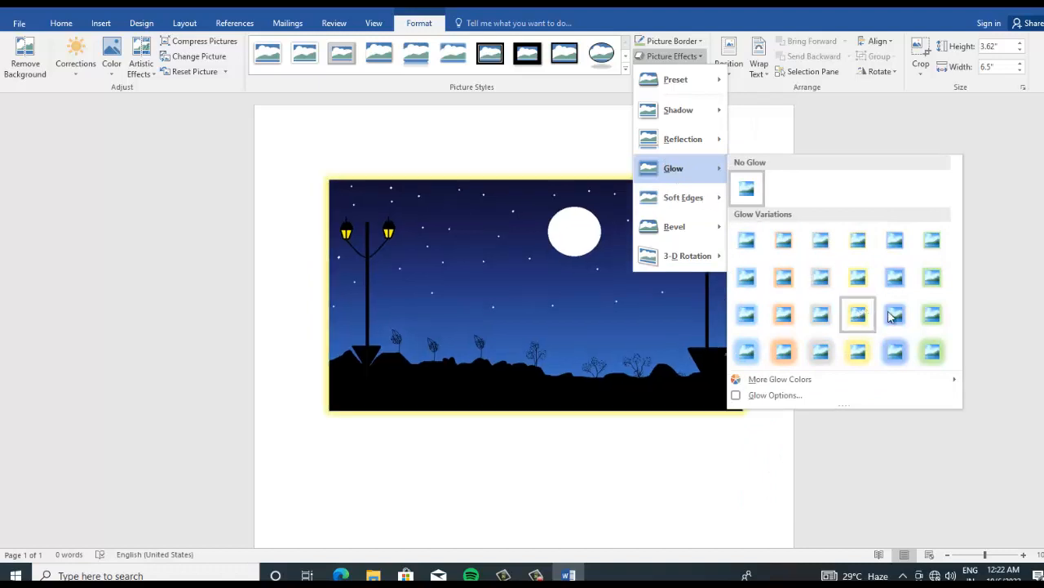
left_click(614, 157)
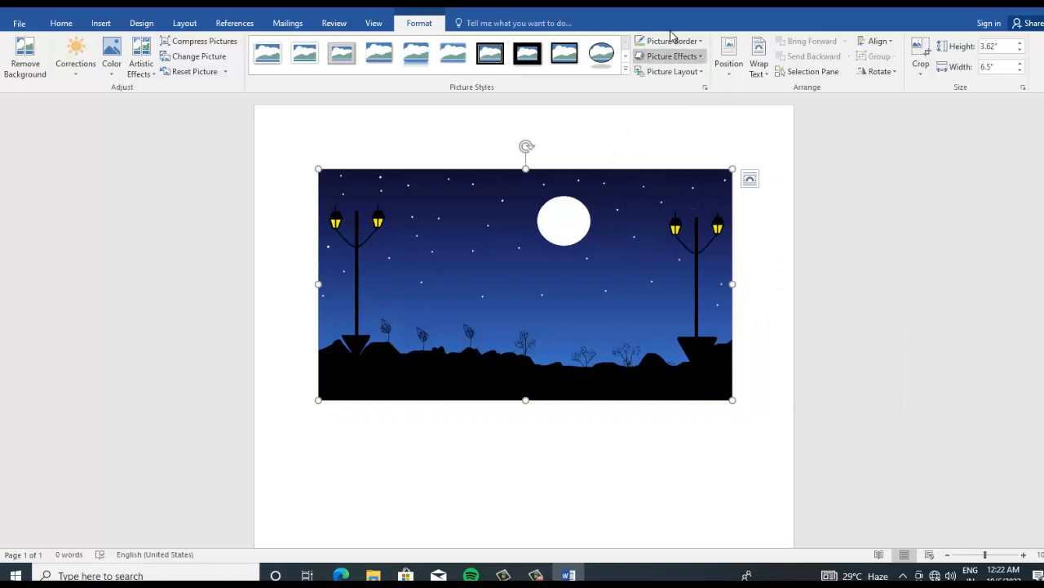
left_click(681, 78)
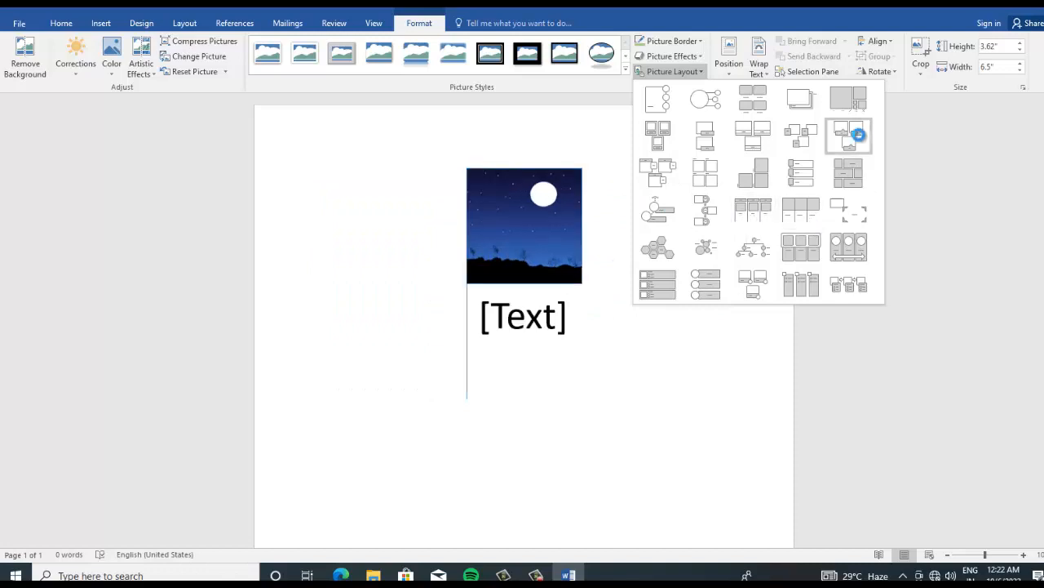
left_click(769, 323)
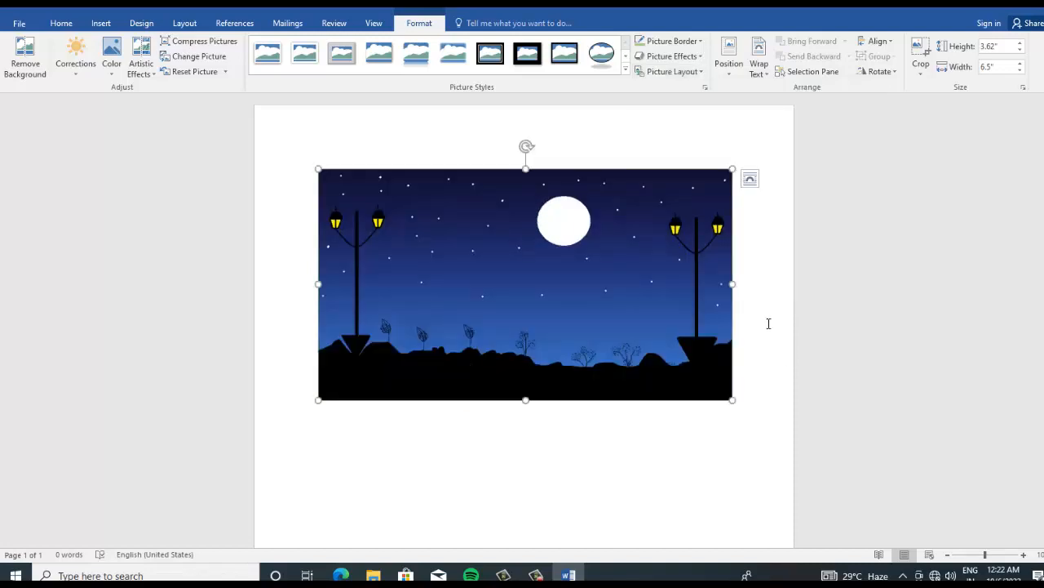
- Examine the position and text wrapping options for the night-scene picture without changing them
left_click(731, 67)
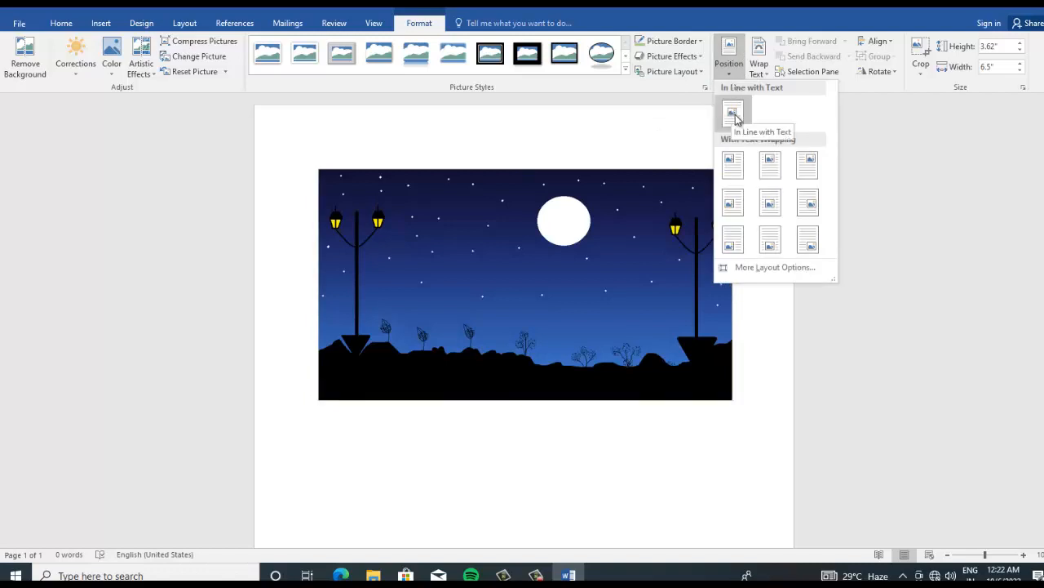
left_click(650, 151)
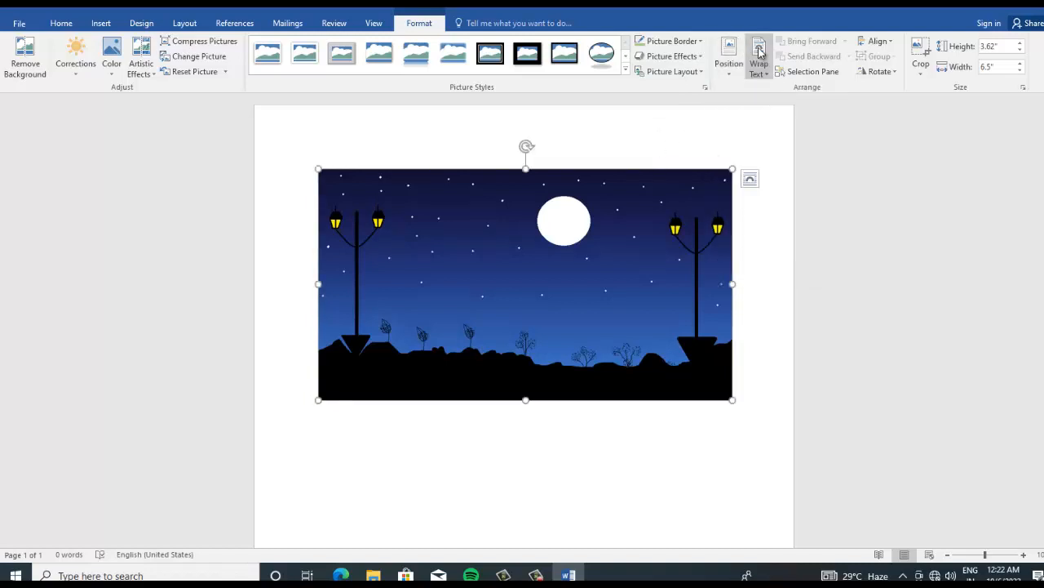
left_click(767, 75)
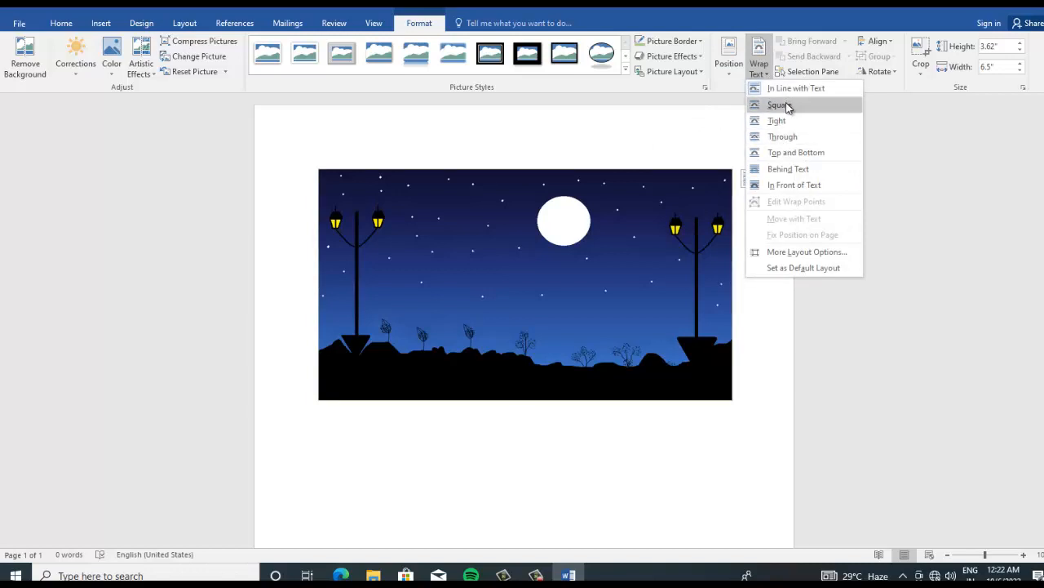
left_click(706, 141)
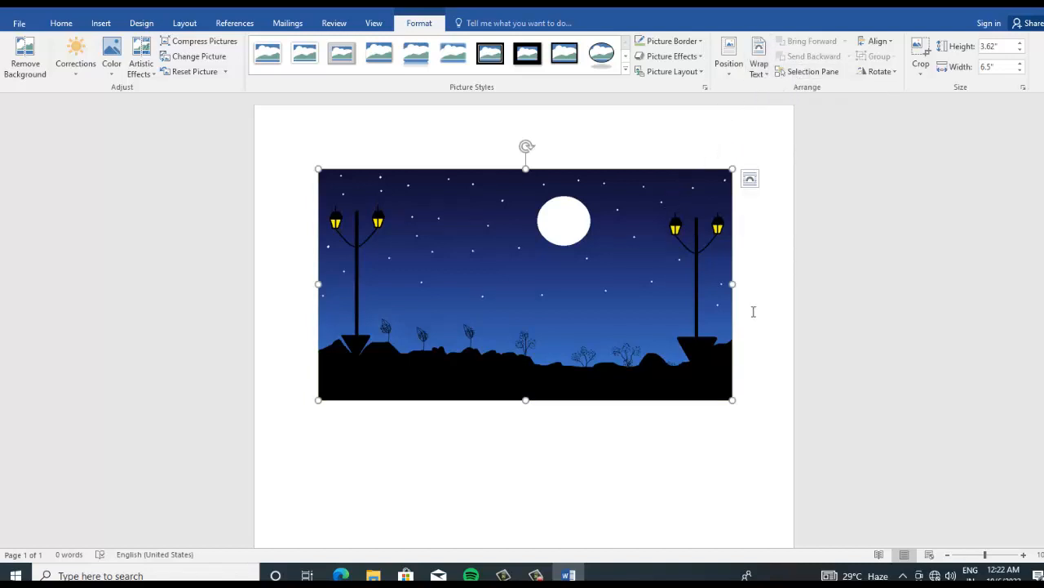
left_click(536, 574)
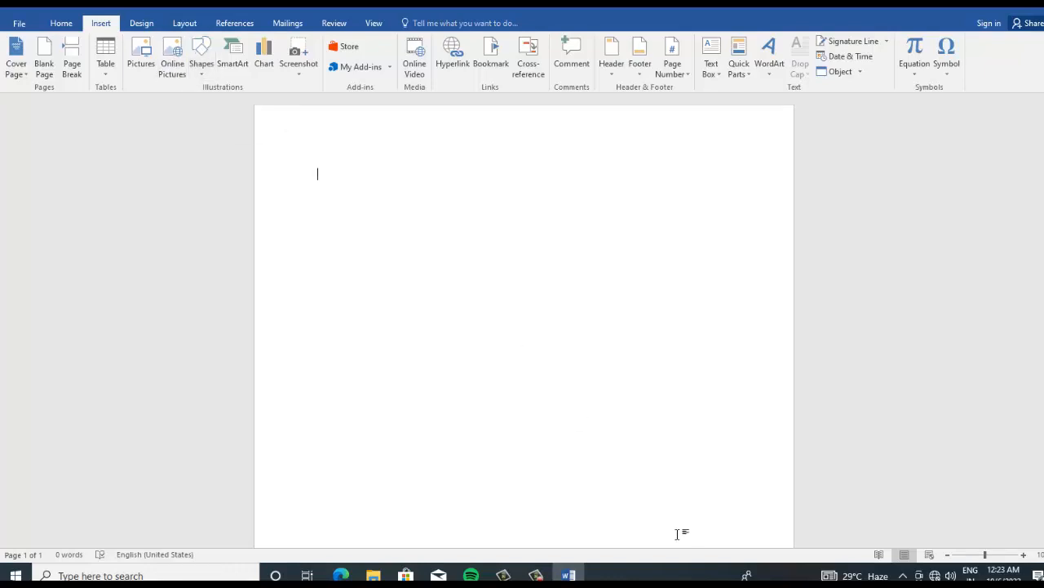
- Draw a plaque shape about 3.78" wide and 1.55" high near the top of the blank page
left_click(210, 72)
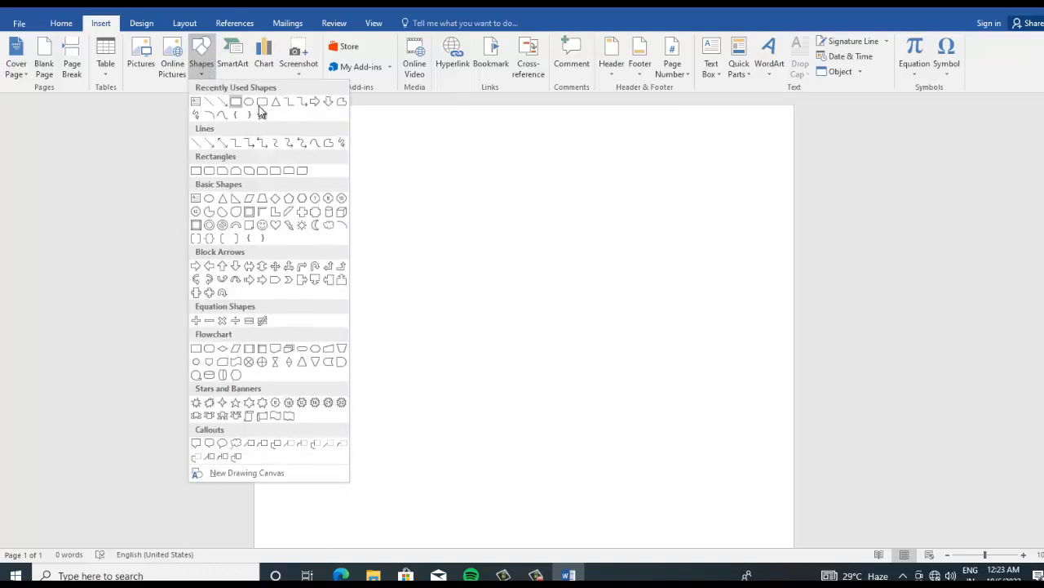
left_click(316, 211)
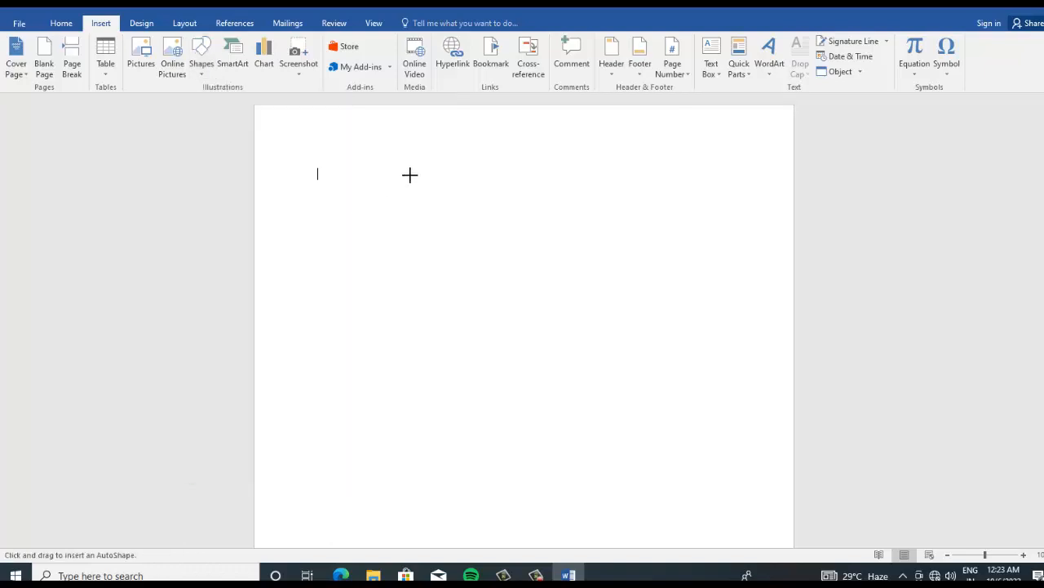
left_click_drag(410, 175, 650, 274)
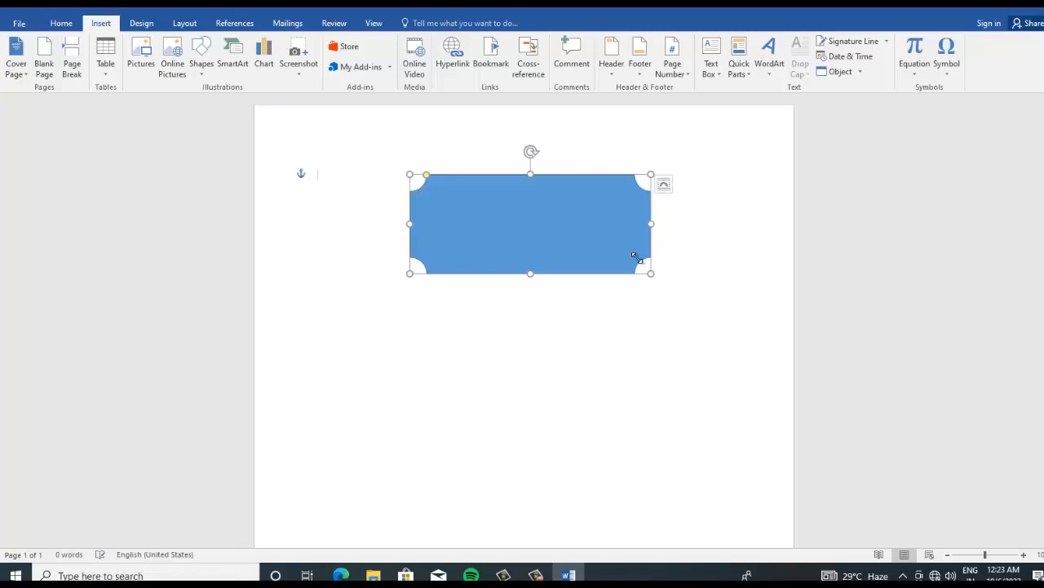
left_click(356, 159)
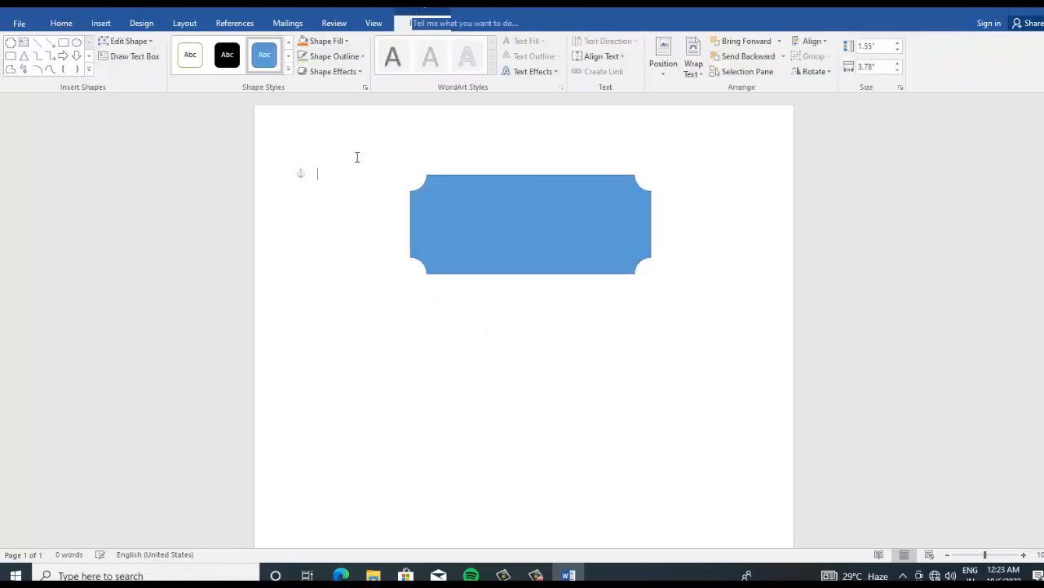
- Draw a snip and round single corner rectangle about 2.74" wide and 1.87" high below the plaque
left_click(151, 28)
left_click(102, 23)
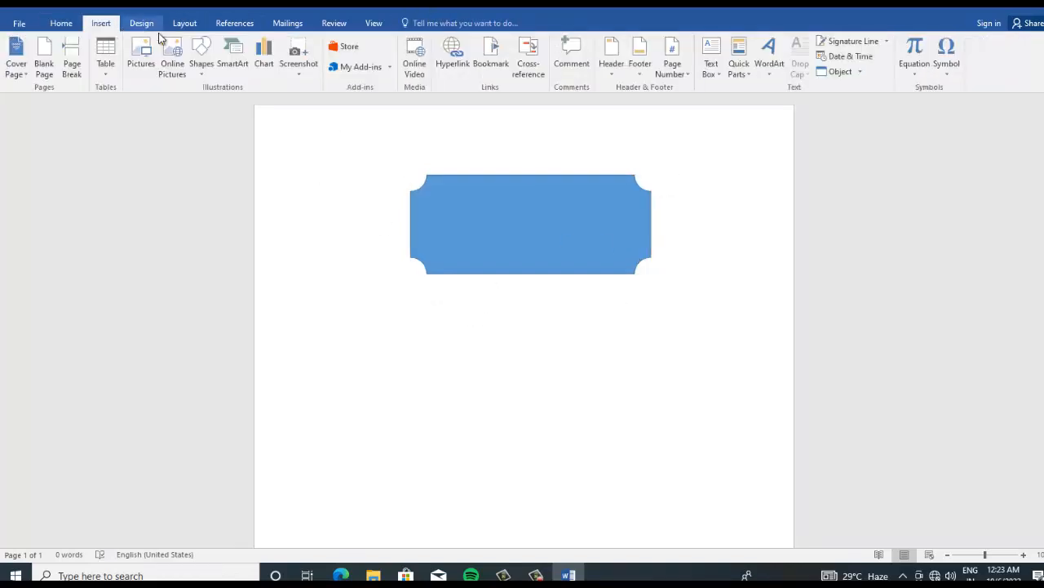
left_click(204, 64)
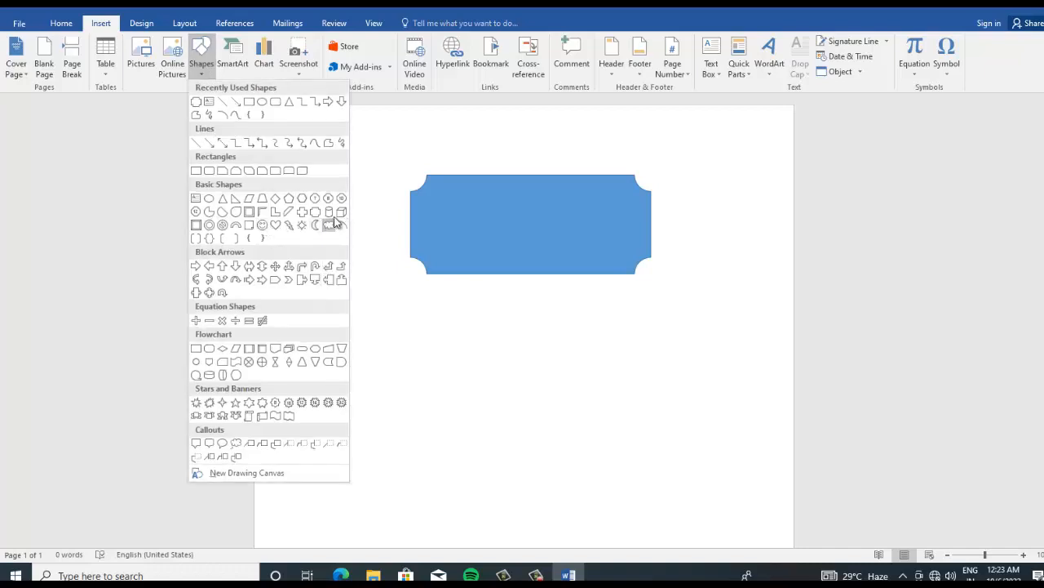
left_click(262, 171)
left_click_drag(343, 290, 519, 408)
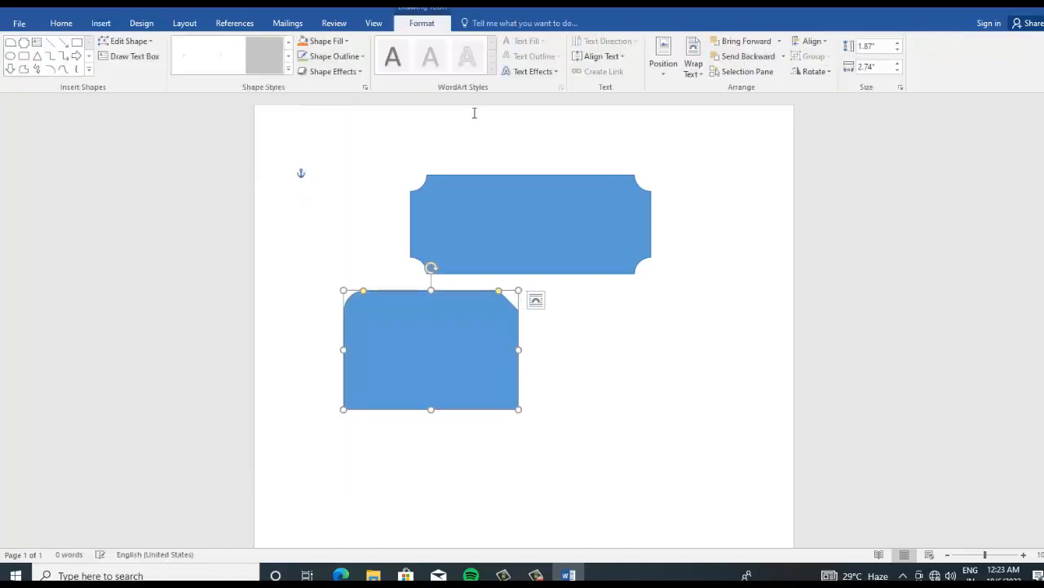
- Apply the intense green theme style to the snipped and rounded rectangle and fill it with standard light green
left_click(288, 70)
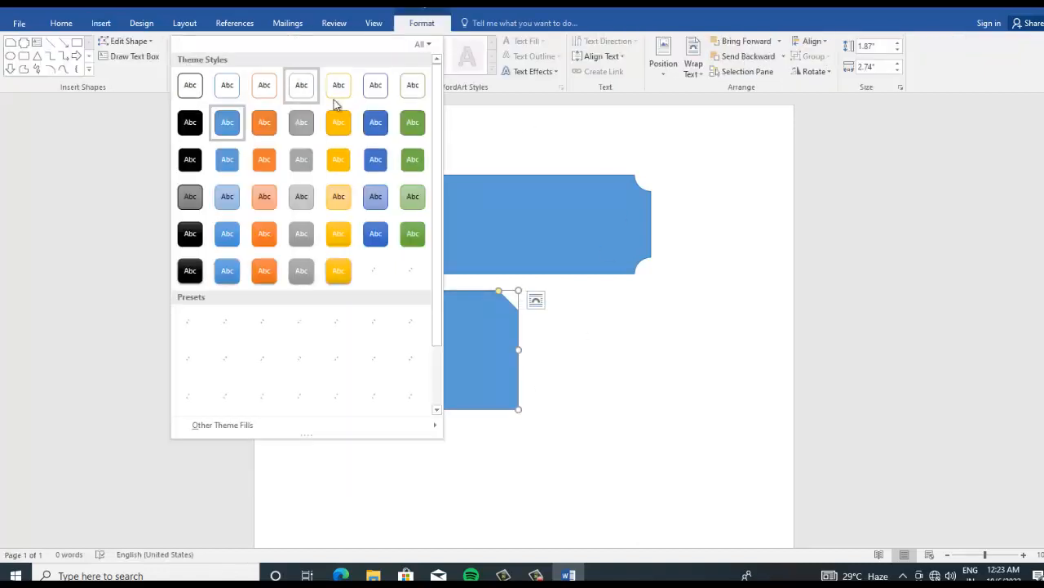
left_click(413, 270)
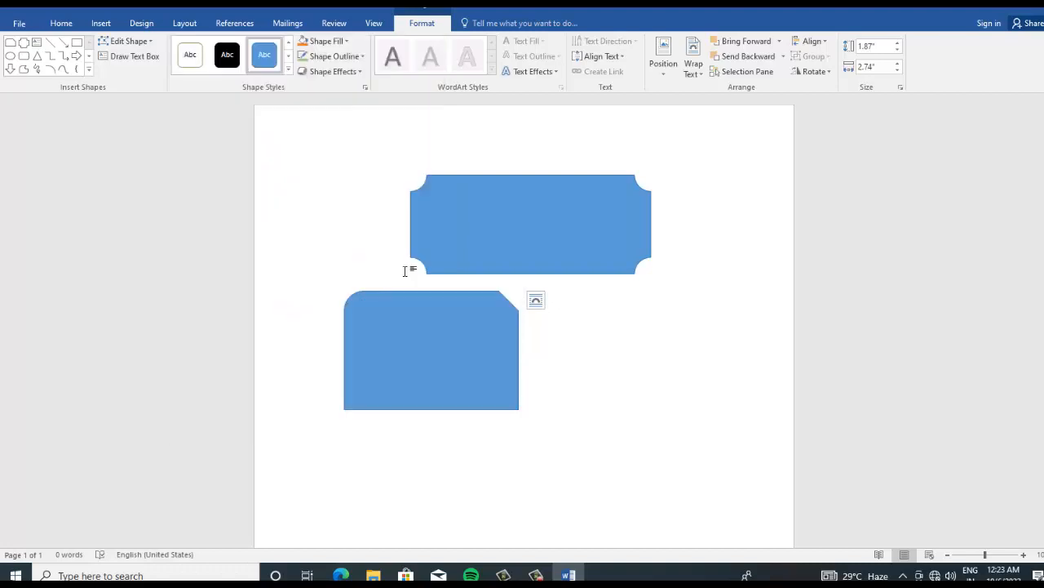
left_click(346, 40)
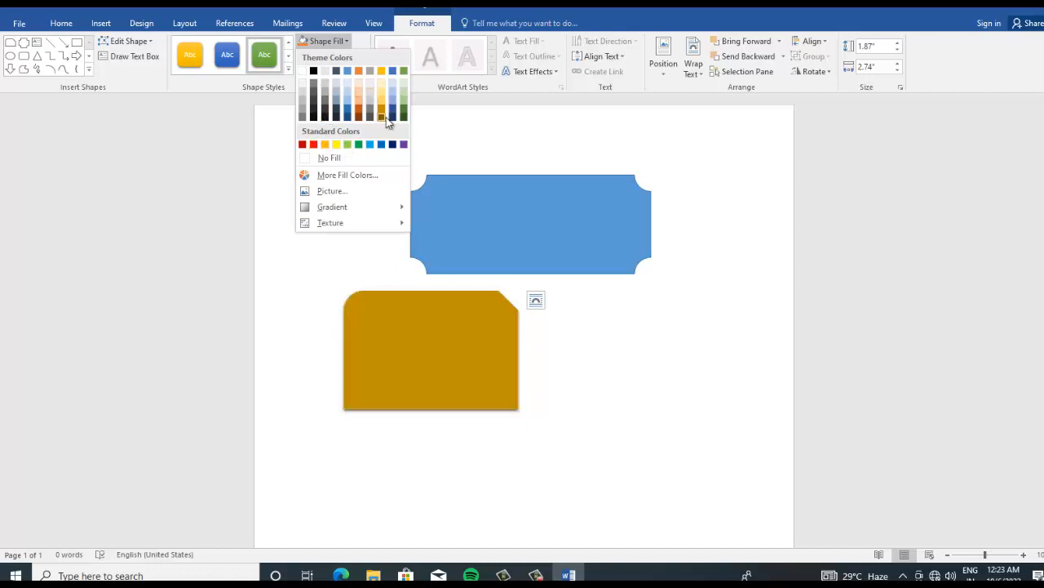
left_click(347, 145)
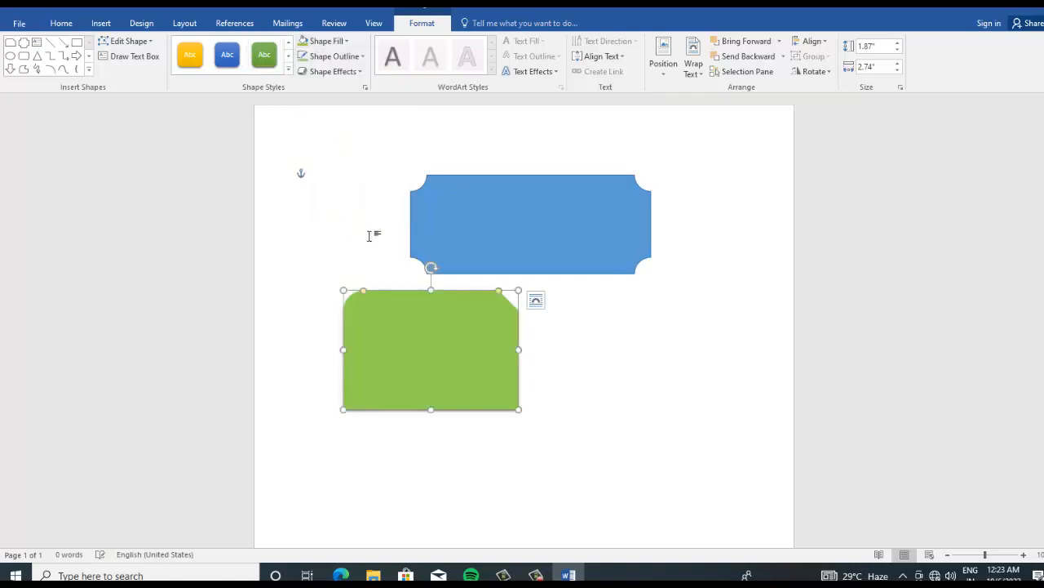
- Set the light green shape to No Outline and apply the last 3-D preset effect to it
left_click(356, 58)
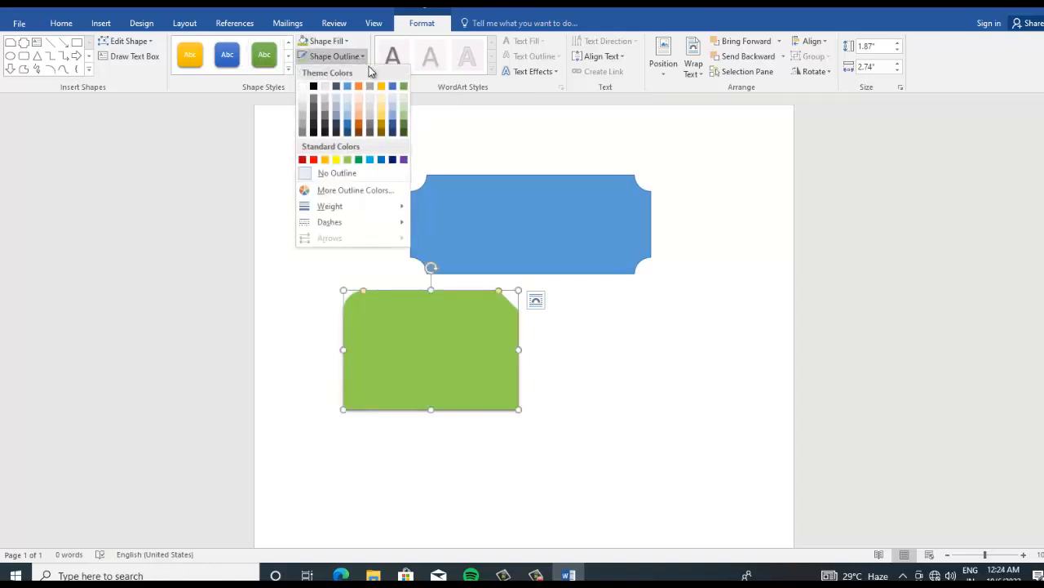
left_click(340, 172)
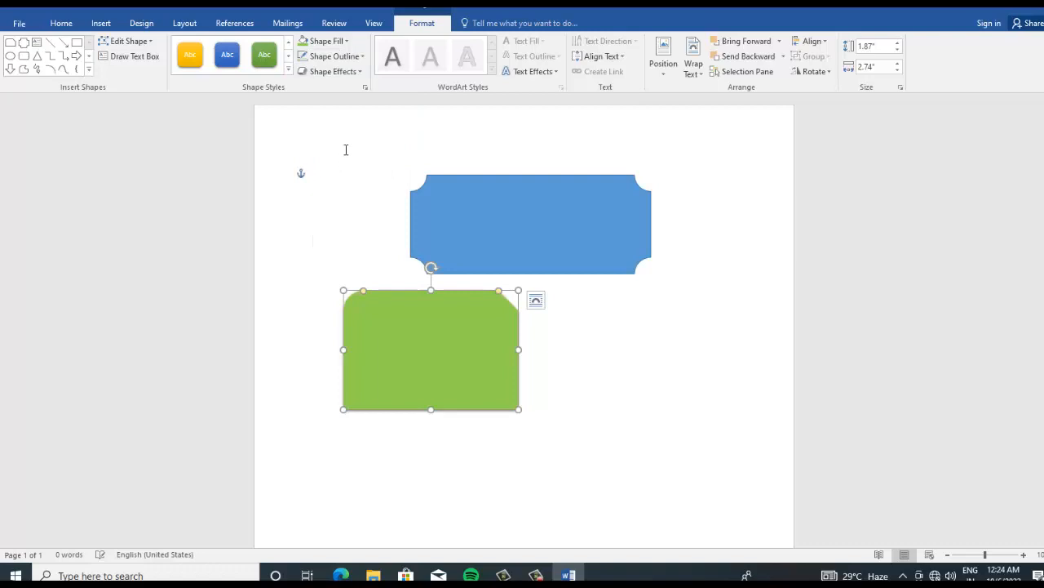
left_click(357, 72)
mouse_move(337, 191)
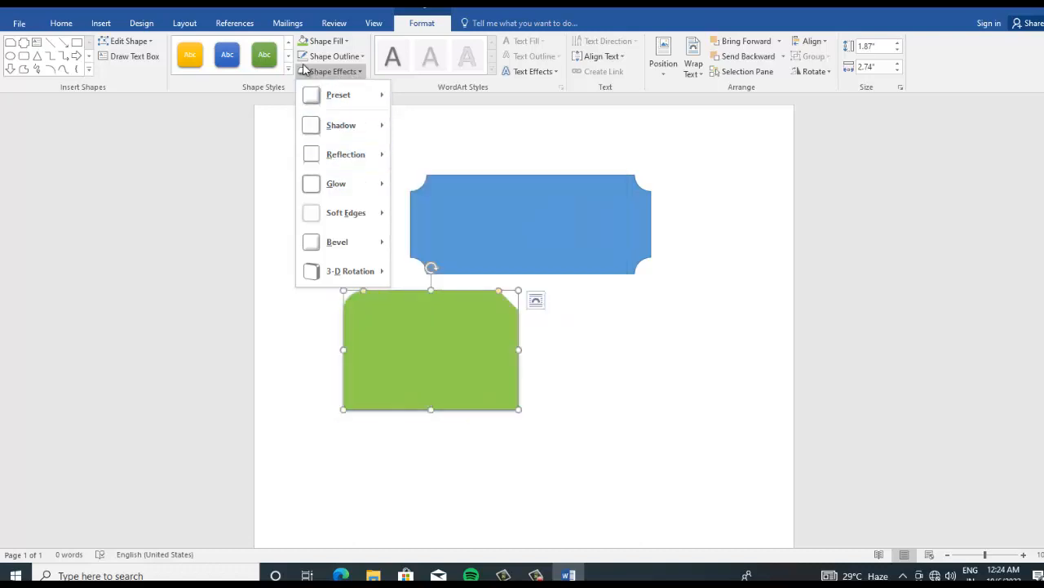
mouse_move(343, 102)
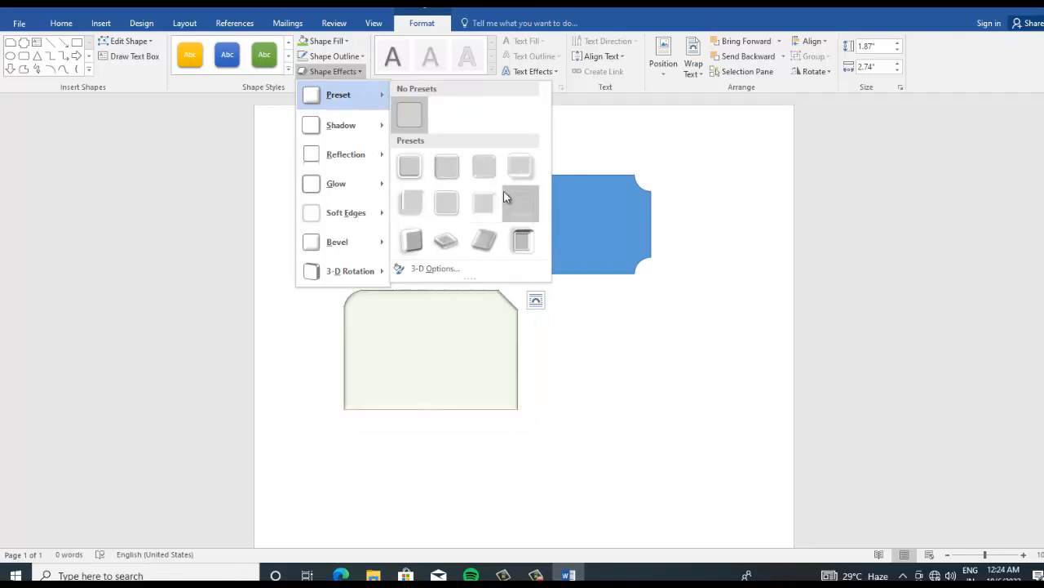
left_click(530, 254)
left_click(618, 364)
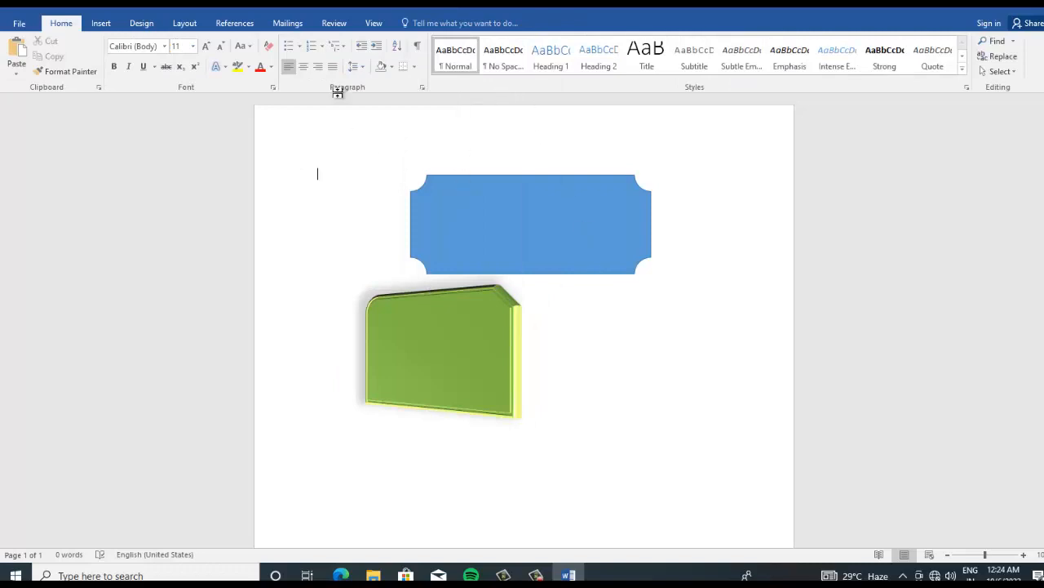
- Undo the green shape's formatting and the drawing of both shapes to return to a blank page
left_click(141, 25)
left_click(102, 23)
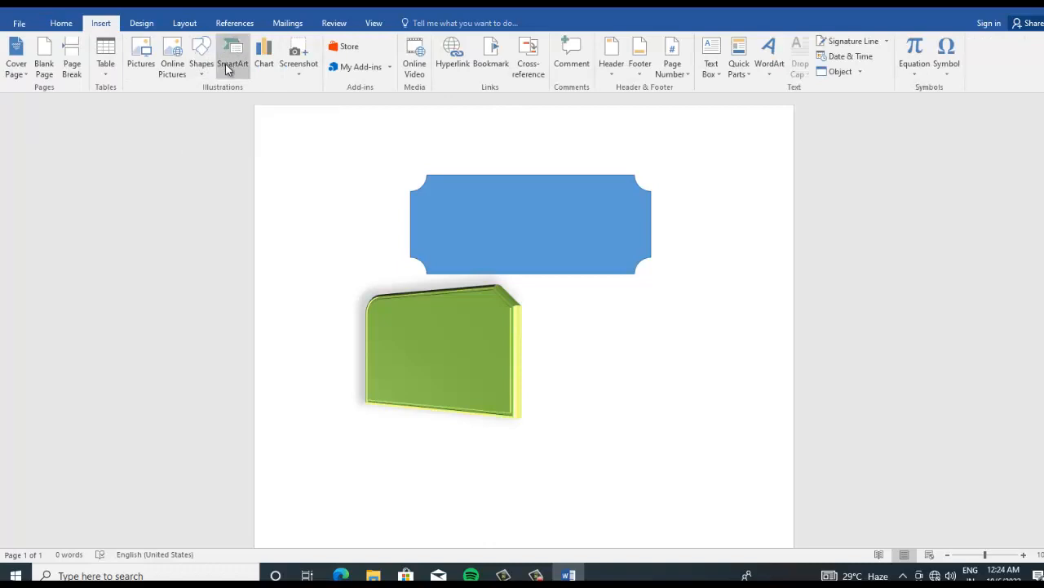
key("ctrl+z")
key("ctrl+z")
key("ctrl+z")
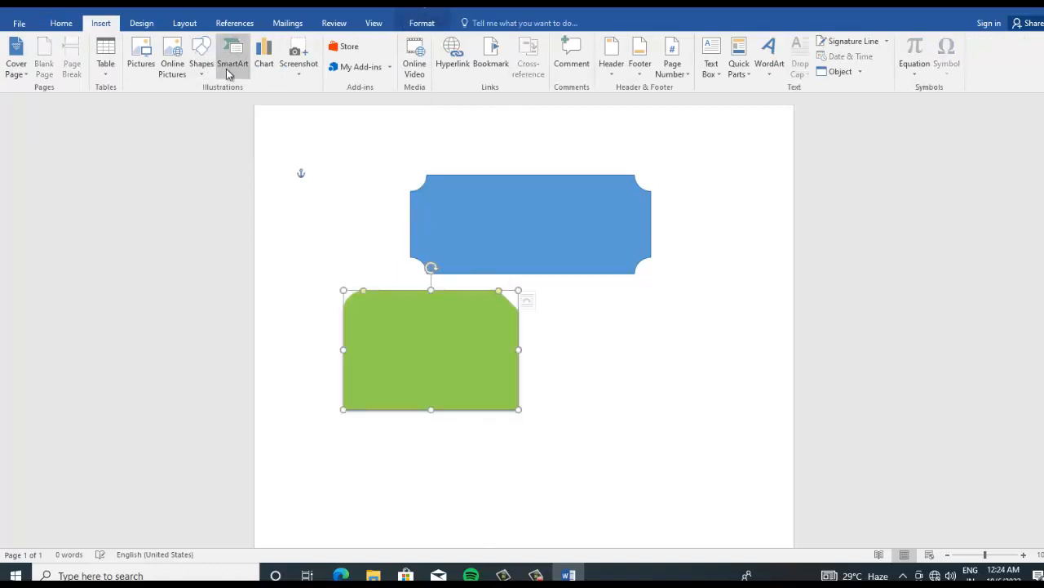
key("ctrl+z")
key("ctrl+z")
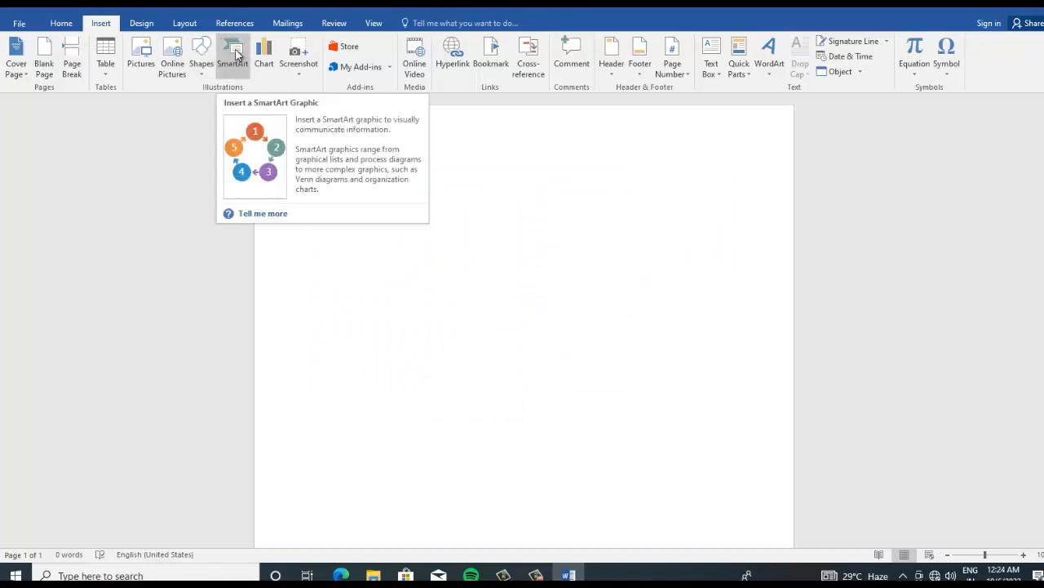
- Insert a Detailed Process SmartArt graphic on the blank page
left_click(238, 58)
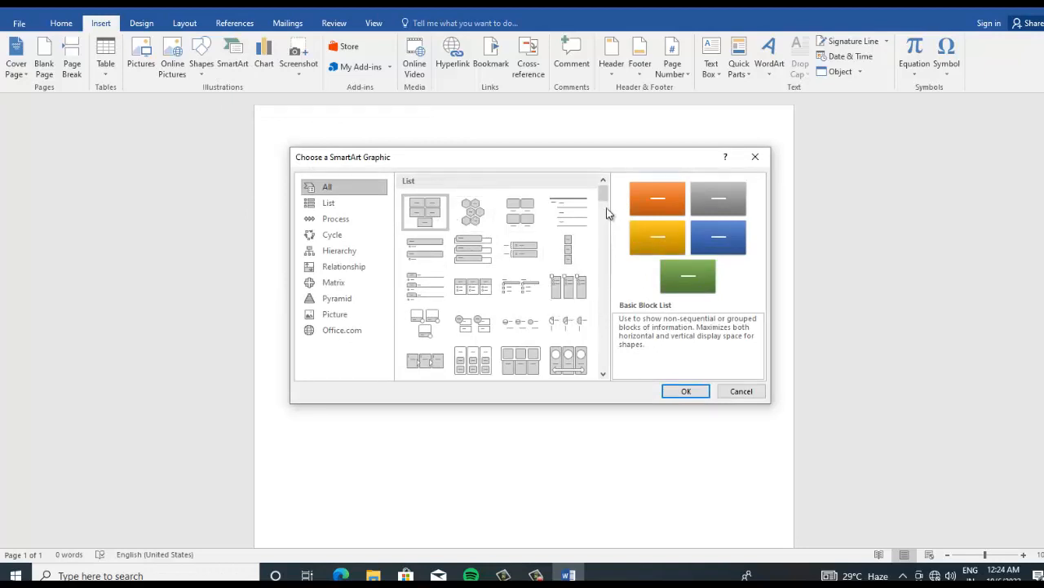
left_click_drag(607, 201, 603, 236)
left_click(525, 339)
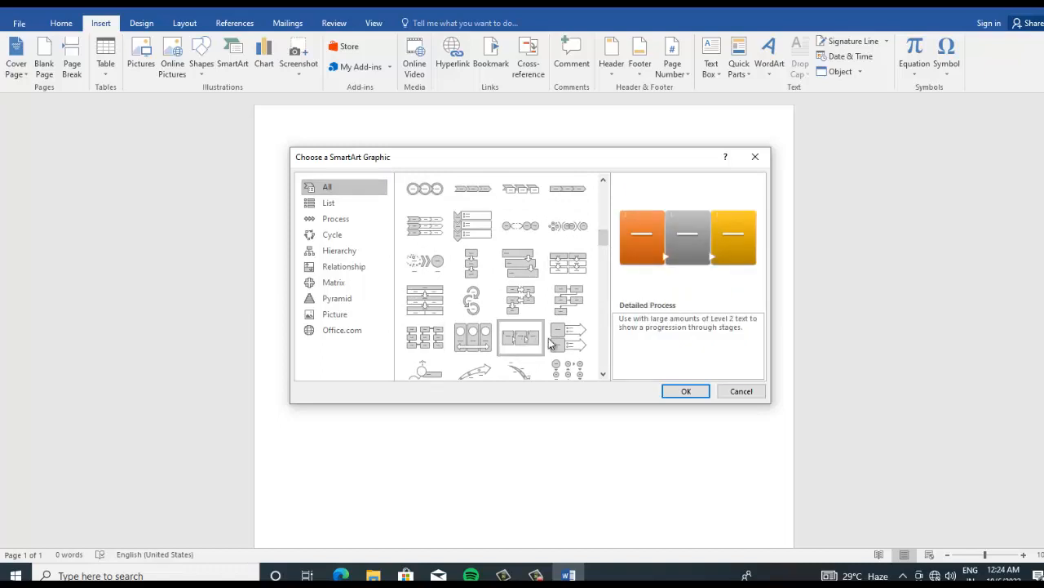
left_click(684, 391)
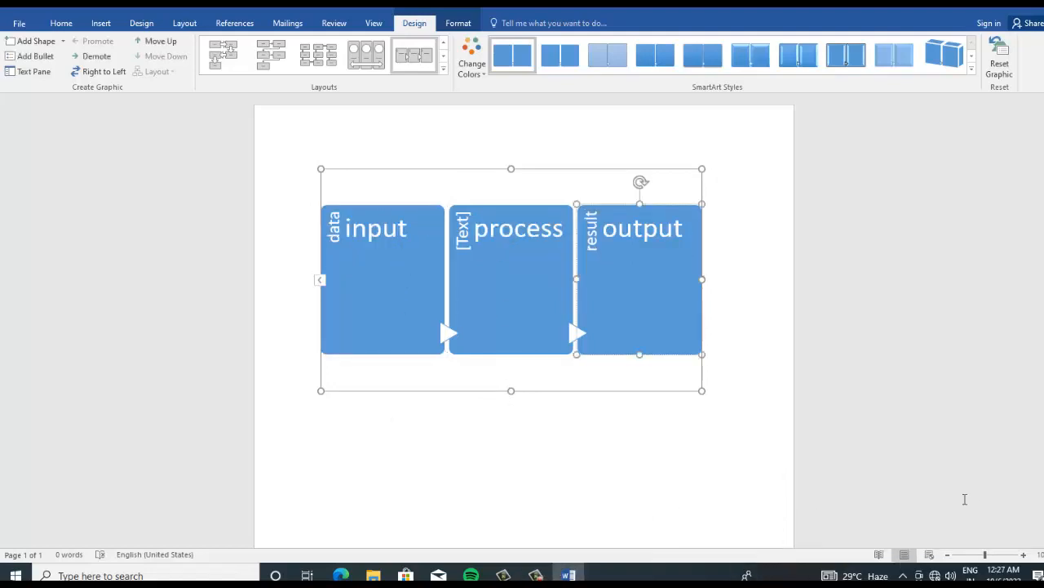
- Recolor the input-process-output SmartArt graphic with the last Colorful set, running from blue to green
left_click(443, 71)
left_click(563, 117)
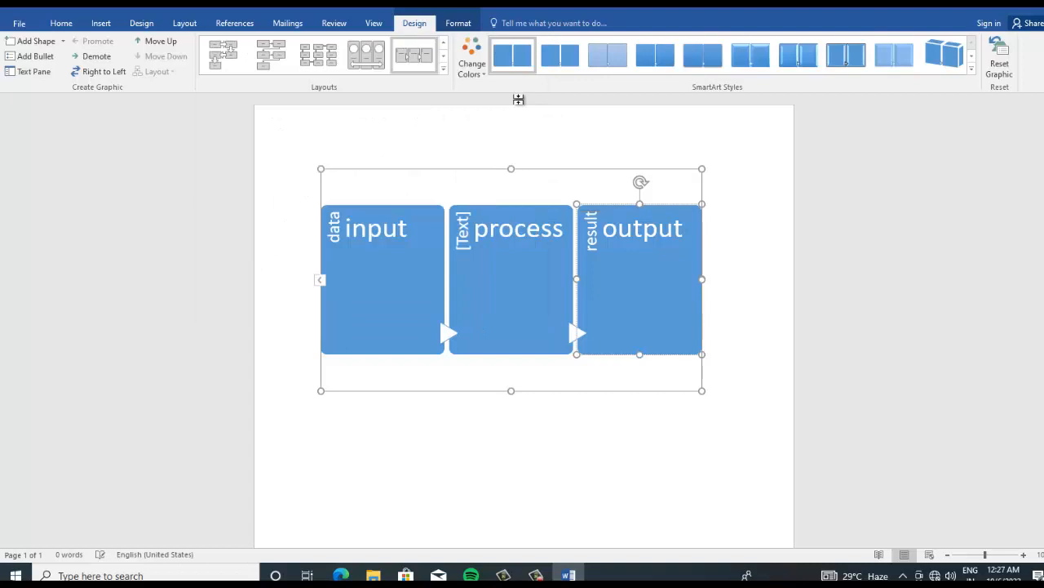
left_click(477, 78)
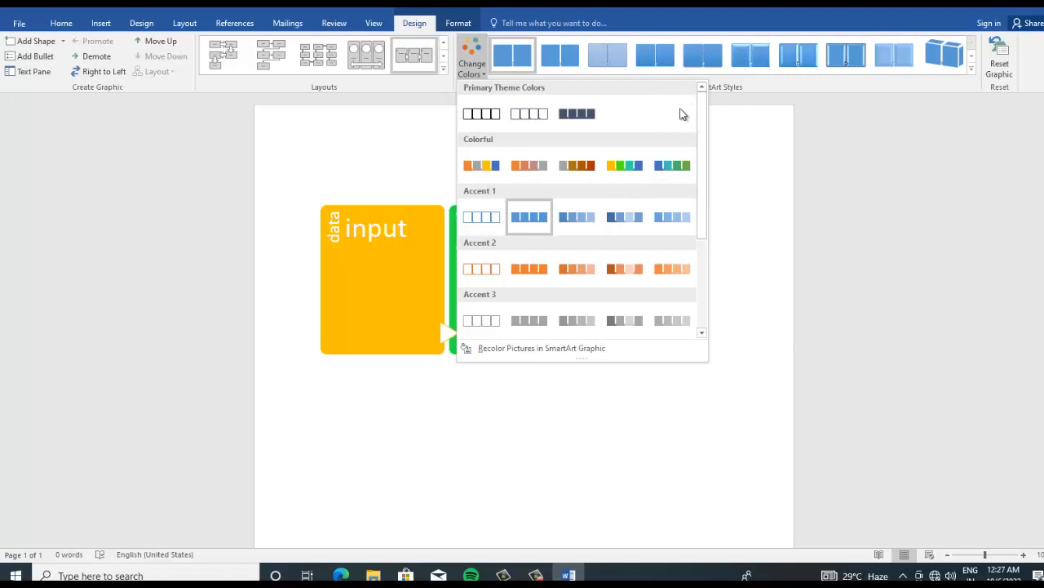
left_click(674, 166)
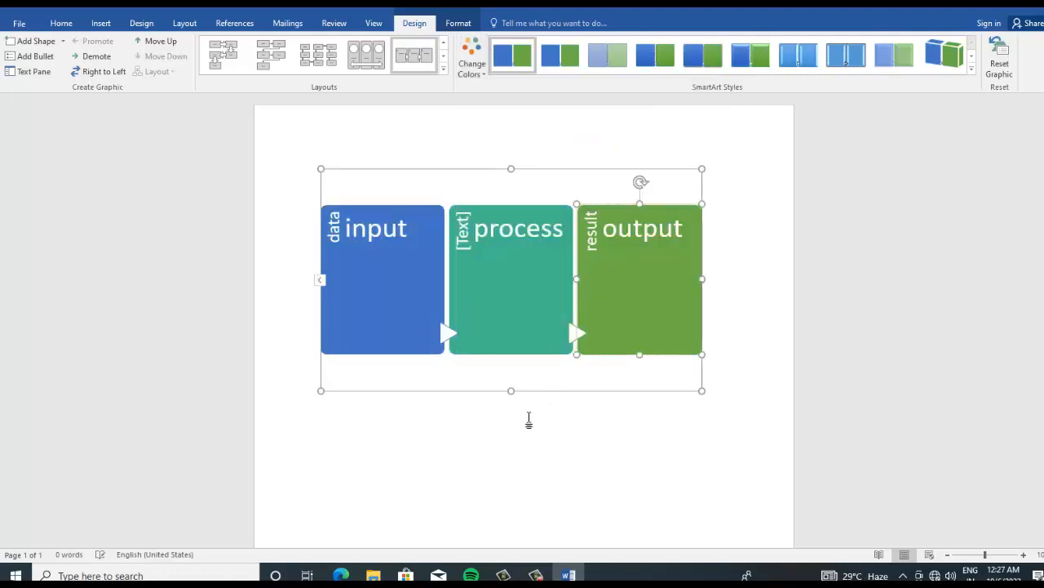
- Apply the last Best Match for Document style to the SmartArt graphic and deselect it
left_click(972, 69)
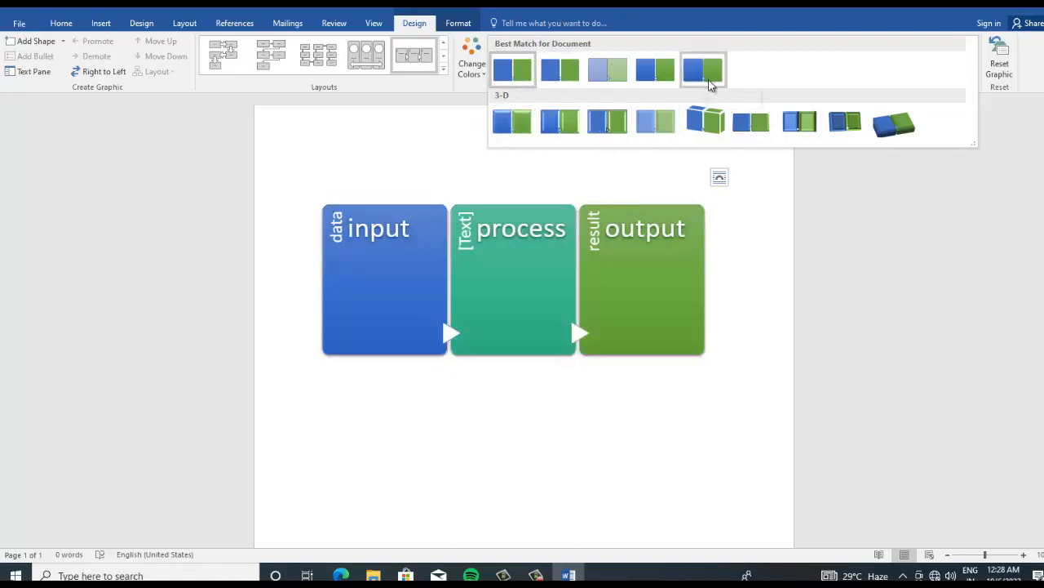
left_click(709, 82)
left_click(707, 408)
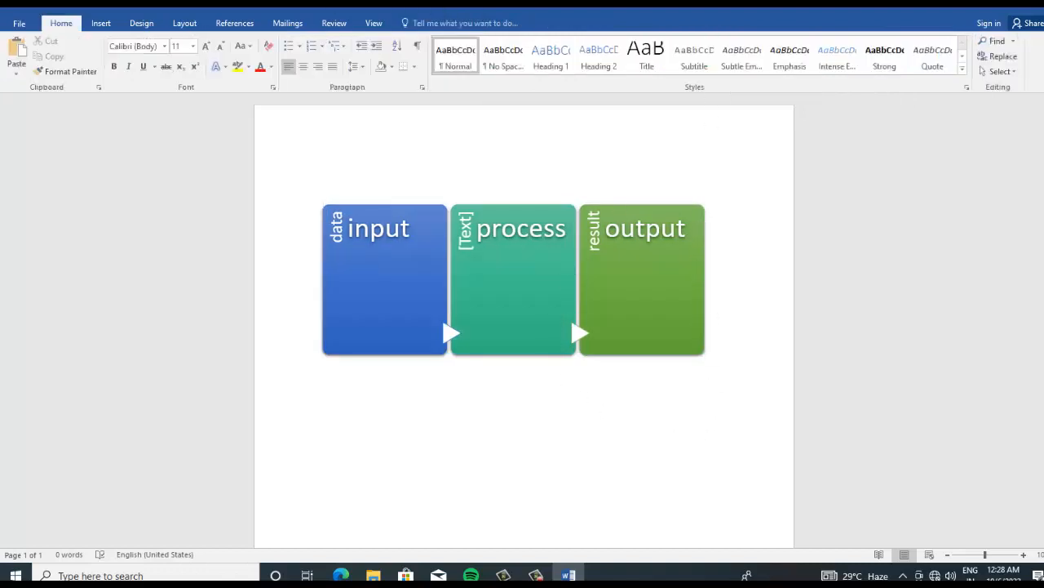
- Insert a clustered column chart with the default sample data above the SmartArt graphic
left_click(106, 25)
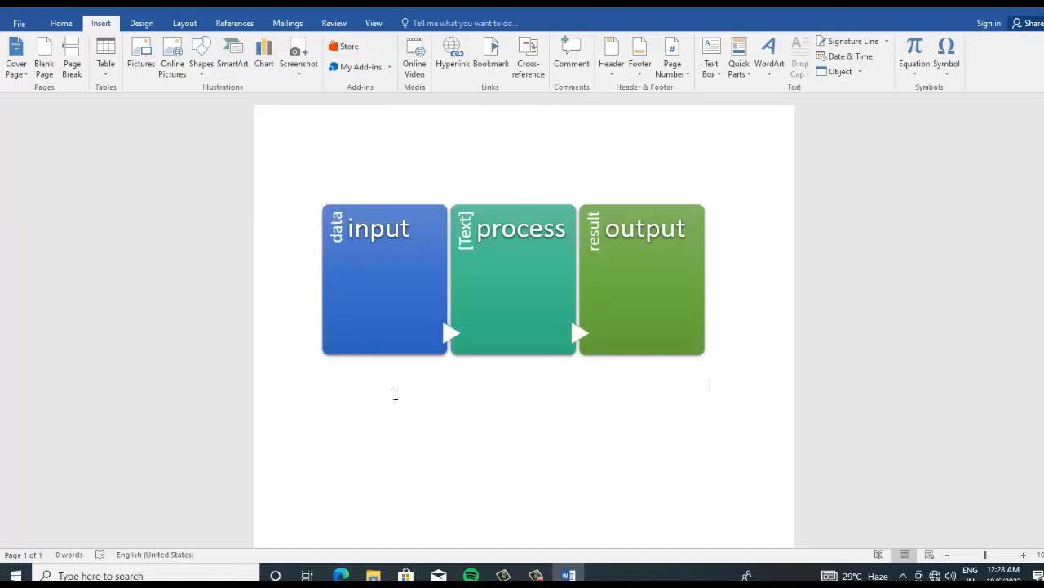
left_click(525, 391)
scroll(567, 397, "down", 4)
scroll(567, 398, "down", 2)
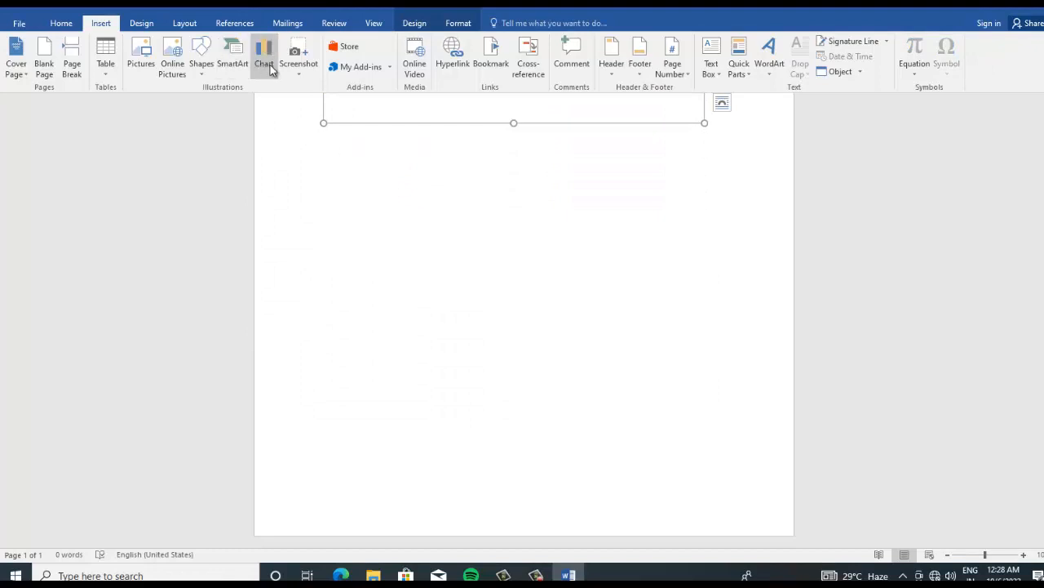
left_click(264, 57)
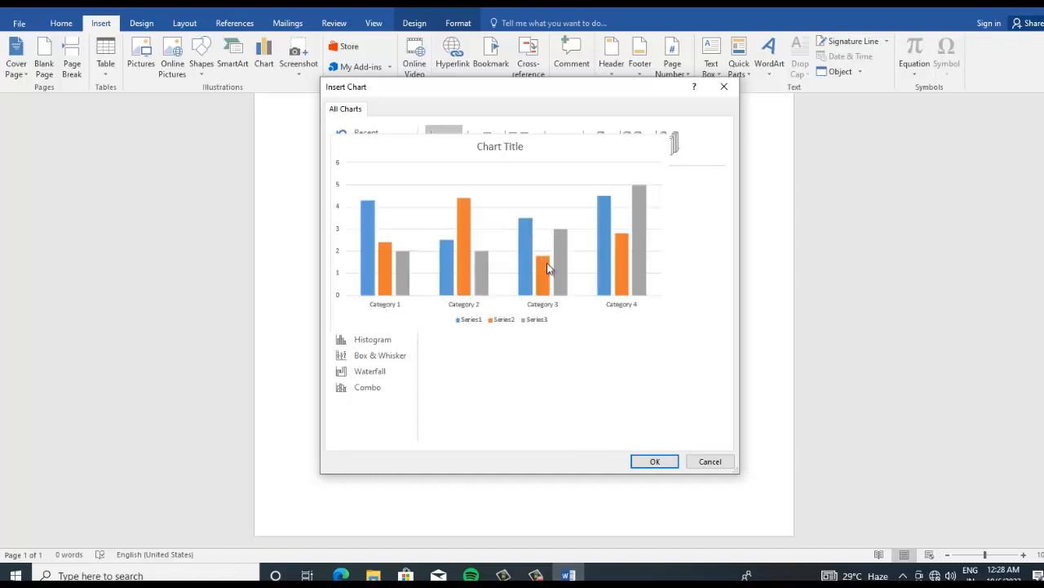
left_click(655, 461)
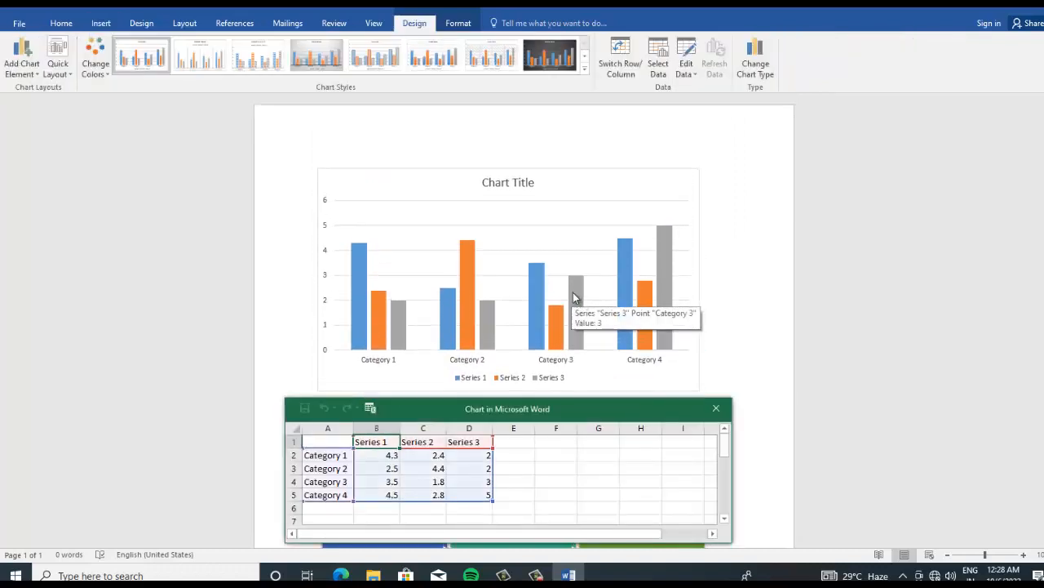
left_click(536, 576)
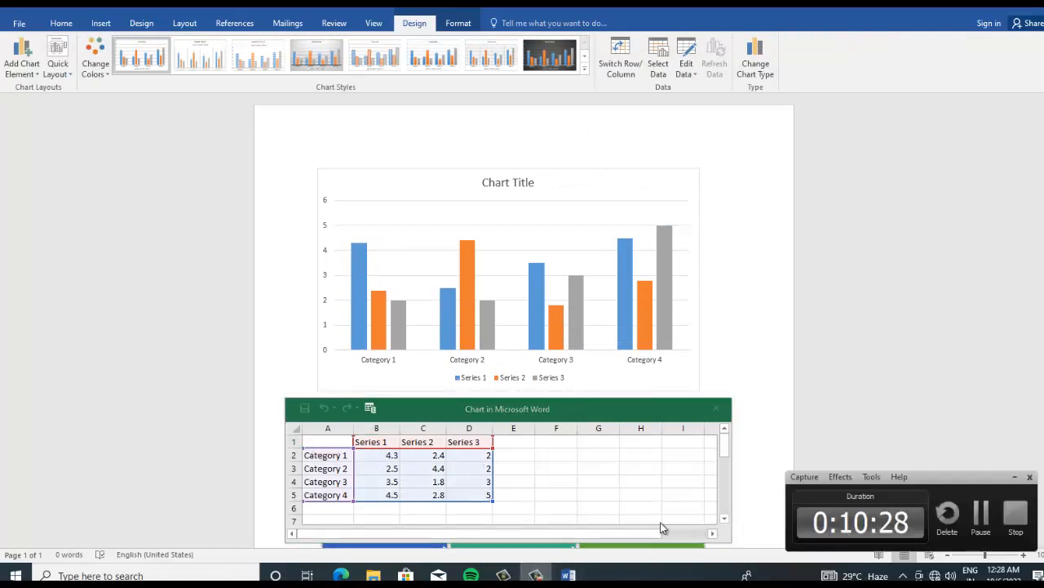
left_click(981, 512)
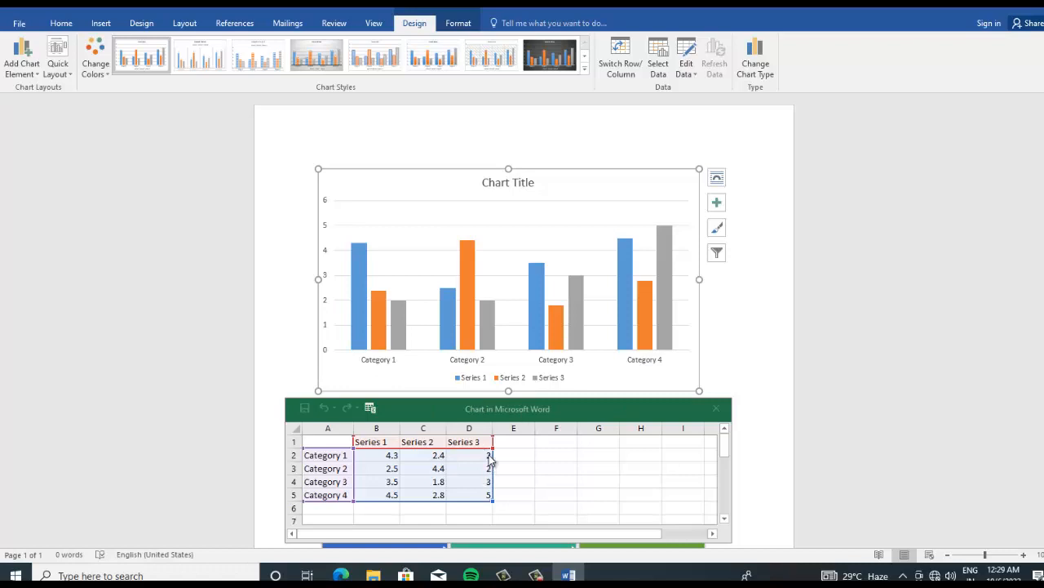
left_click(347, 455)
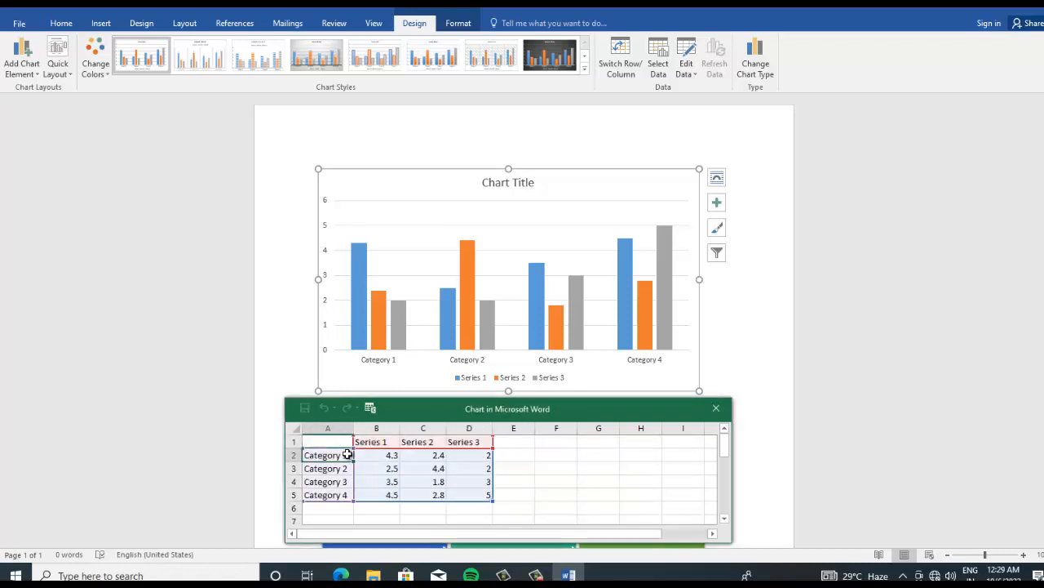
left_click(558, 481)
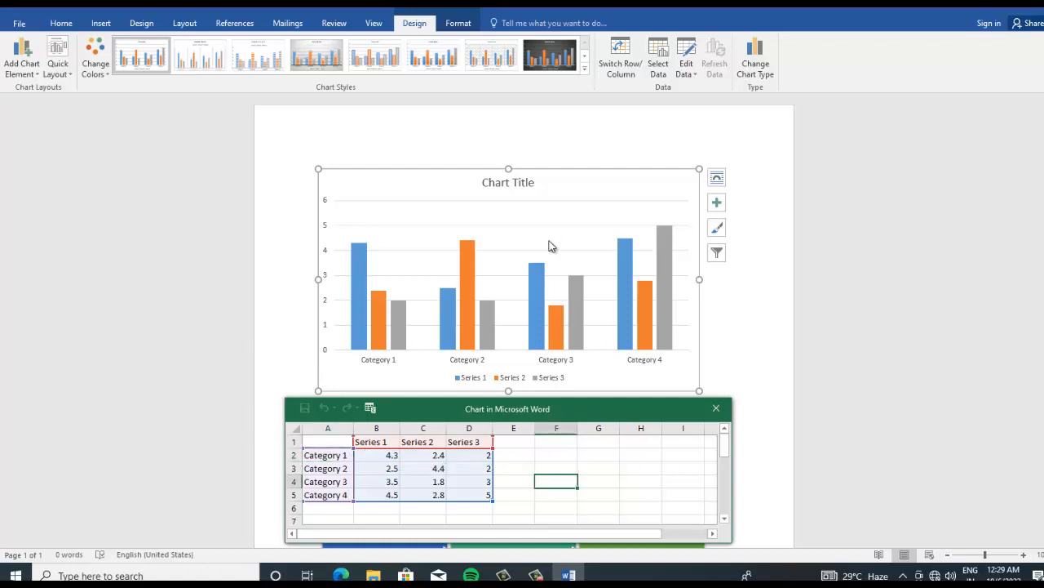
- Apply the dark chart style with outlined columns to the column chart and deselect it
left_click(585, 68)
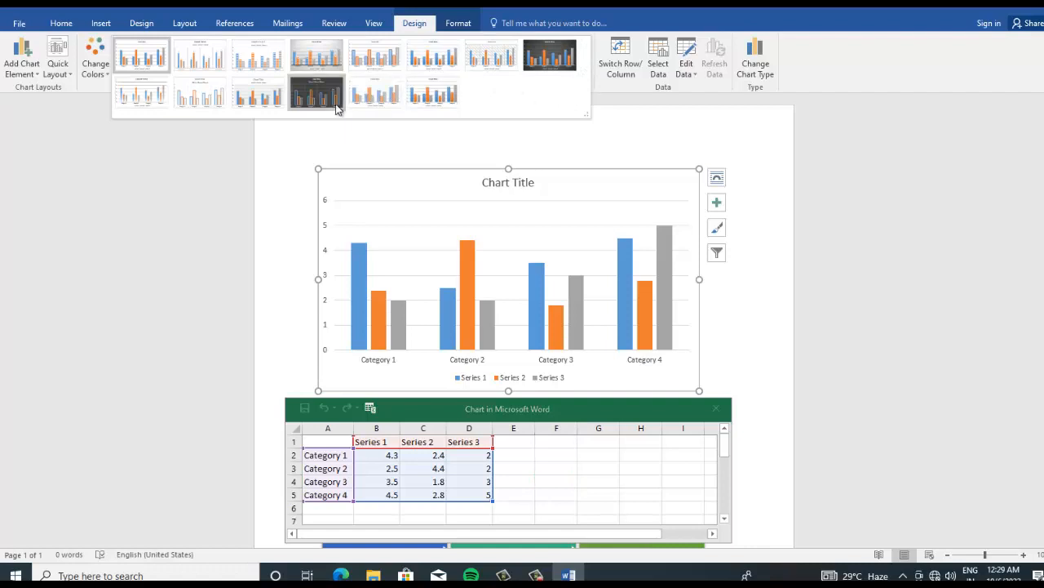
left_click(315, 95)
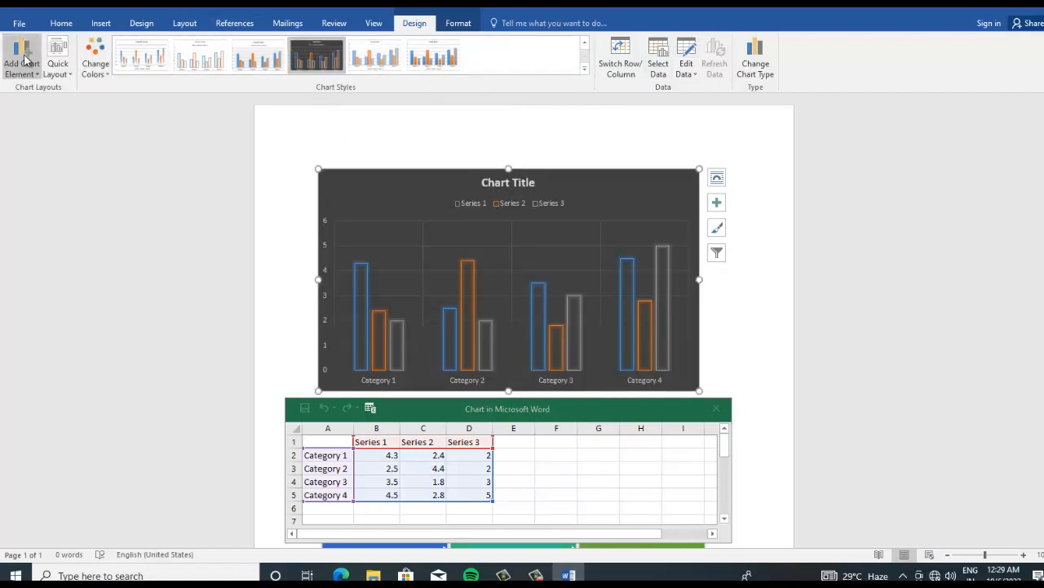
left_click(716, 202)
left_click(783, 355)
- Review the styled chart above the SmartArt graphic, and clear both from the page
scroll(786, 351, "down", 4)
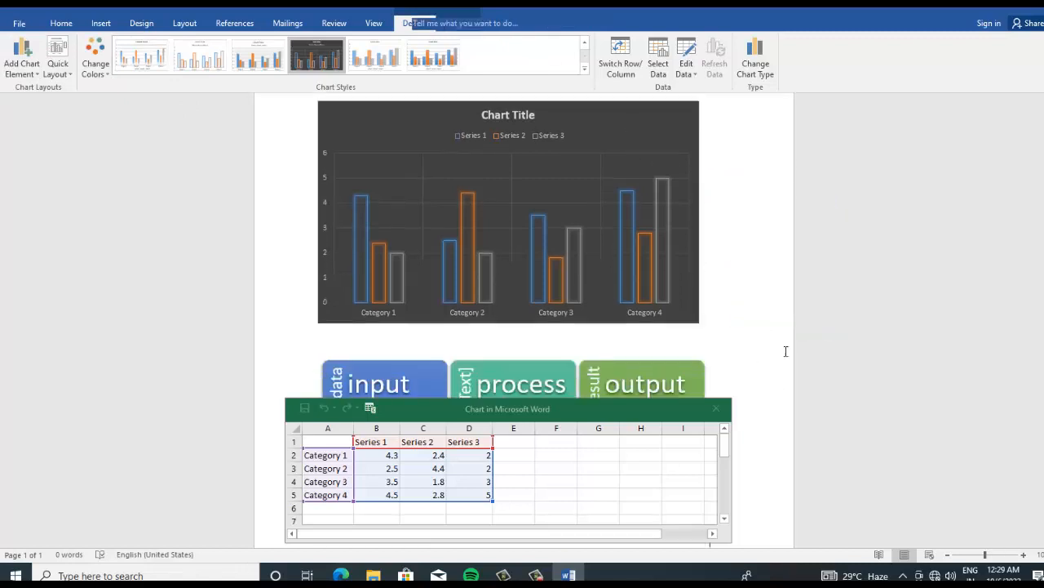
scroll(771, 363, "up", 3)
scroll(775, 361, "up", 1)
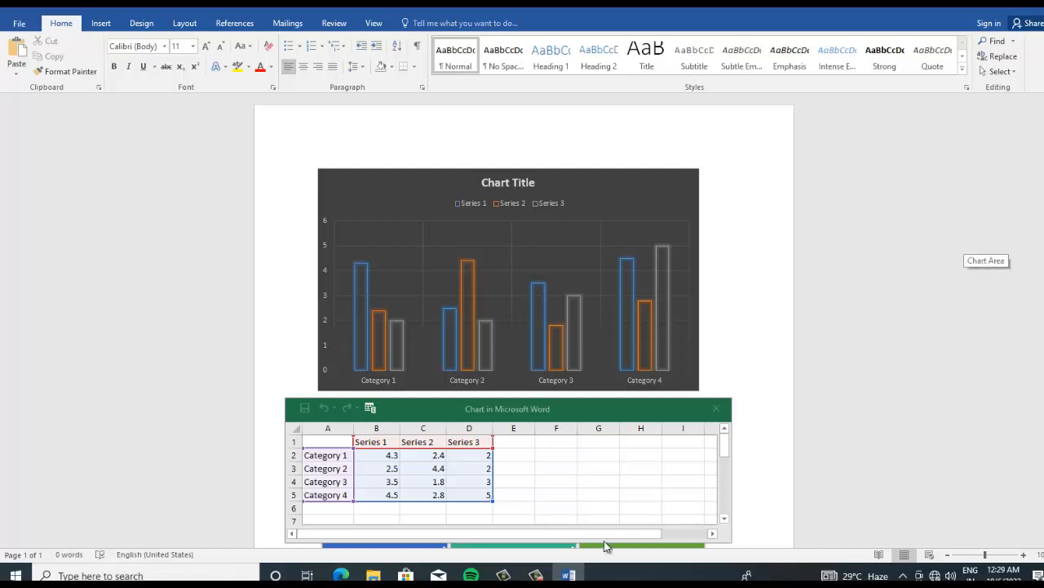
left_click(710, 240)
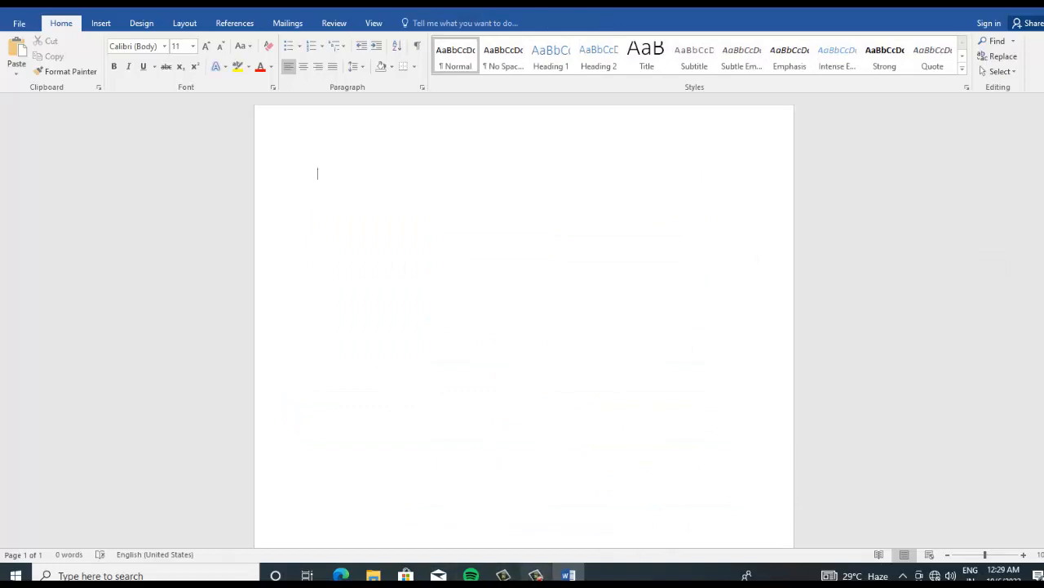
left_click(535, 575)
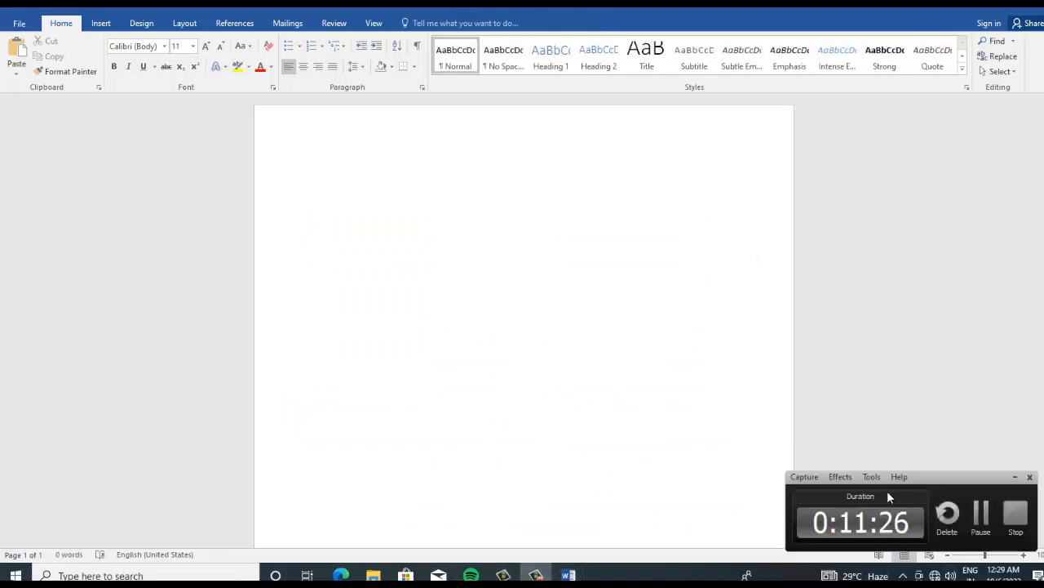
left_click(973, 514)
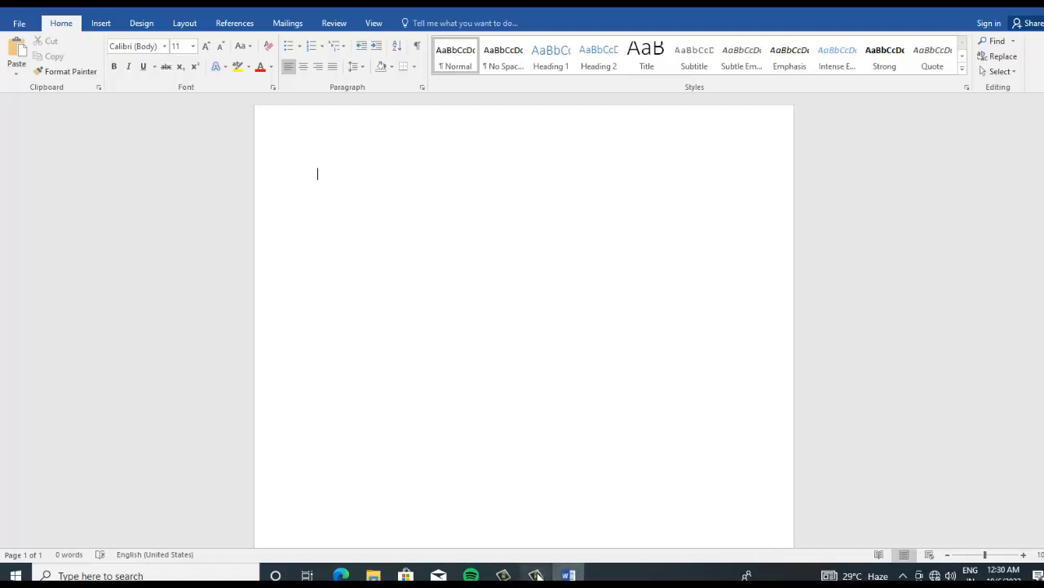
mouse_move(538, 576)
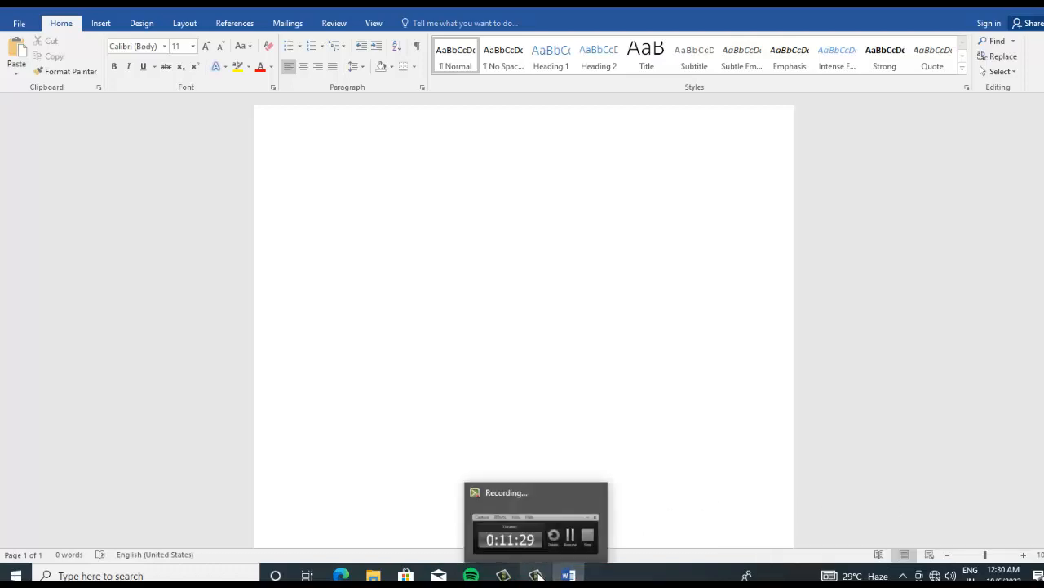
left_click(568, 542)
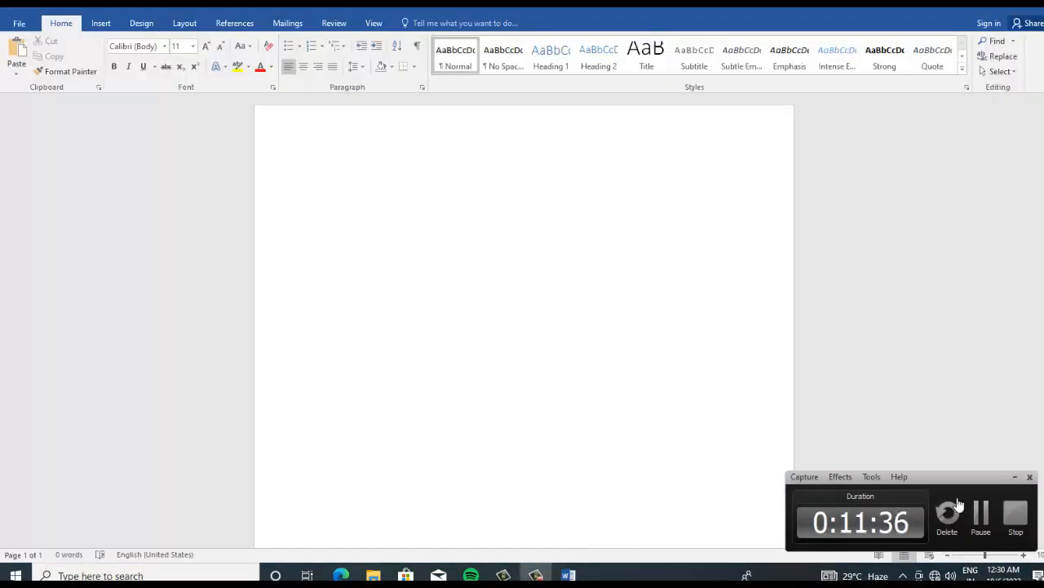